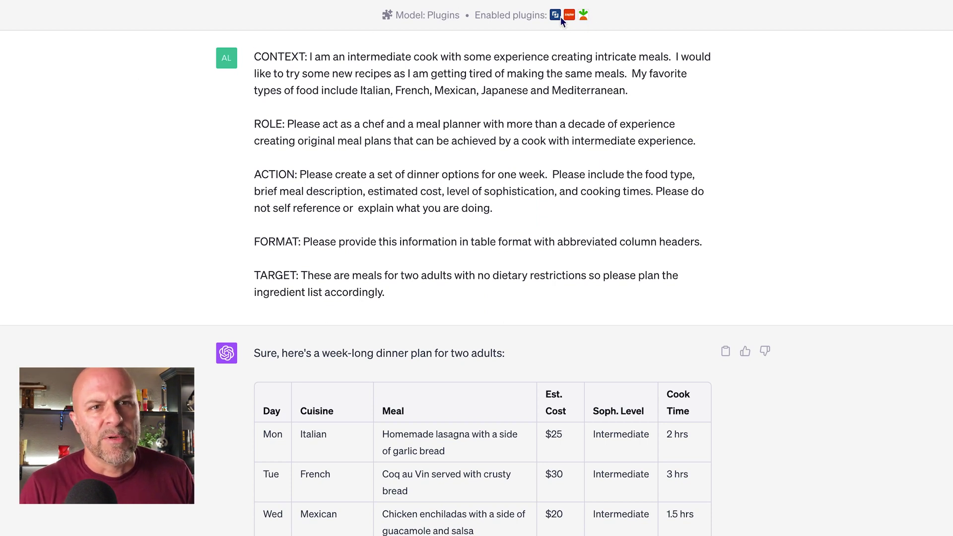
# Highlight the dinner prompt's CONTEXT: intermediate cook, trying new recipes, and favourite cuisines.
pyautogui.doubleClick(283, 54)
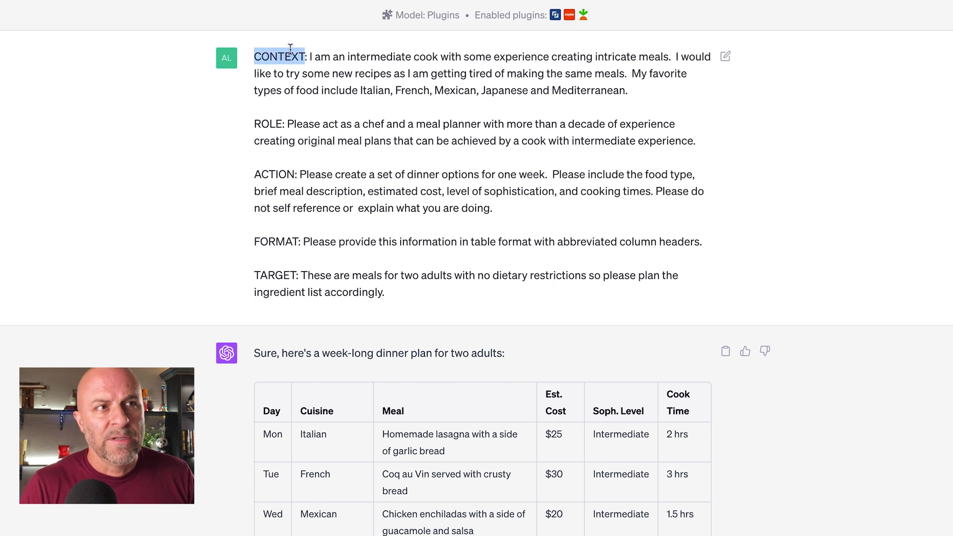
pyautogui.moveTo(347, 57); pyautogui.dragTo(630, 79)
pyautogui.click(685, 55)
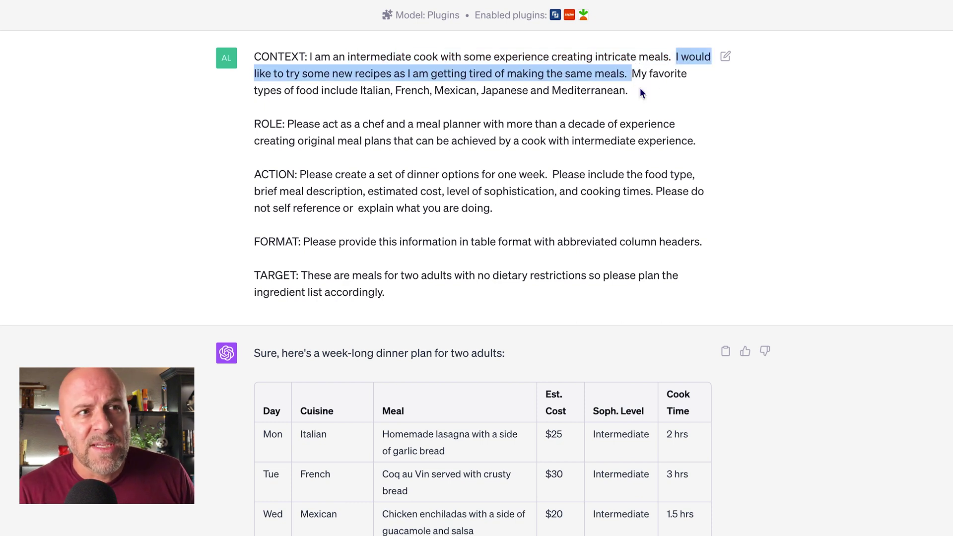
pyautogui.click(641, 90)
pyautogui.moveTo(357, 90); pyautogui.dragTo(616, 96)
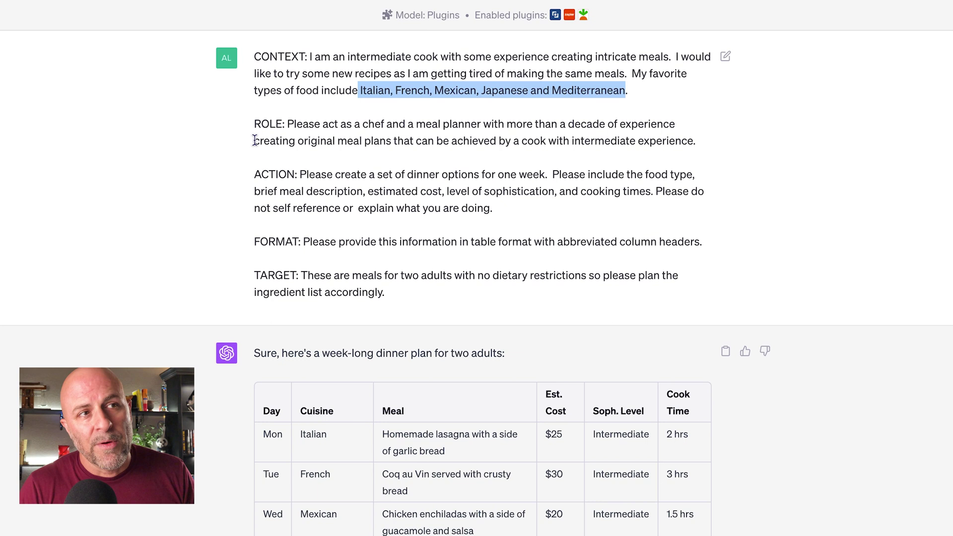
# Highlight the ROLE label and the chef and meal planner role description.
pyautogui.doubleClick(264, 125)
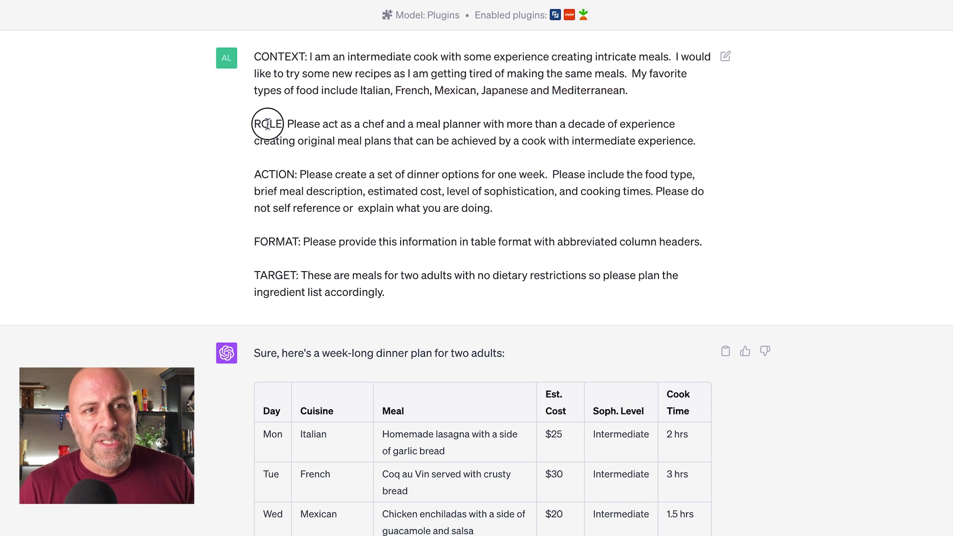
pyautogui.moveTo(361, 122); pyautogui.dragTo(694, 136)
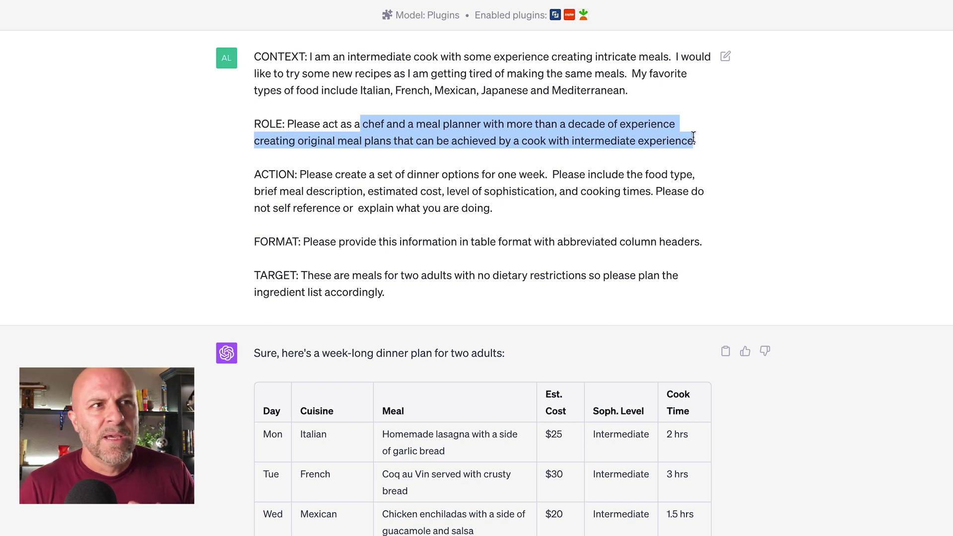
pyautogui.click(748, 147)
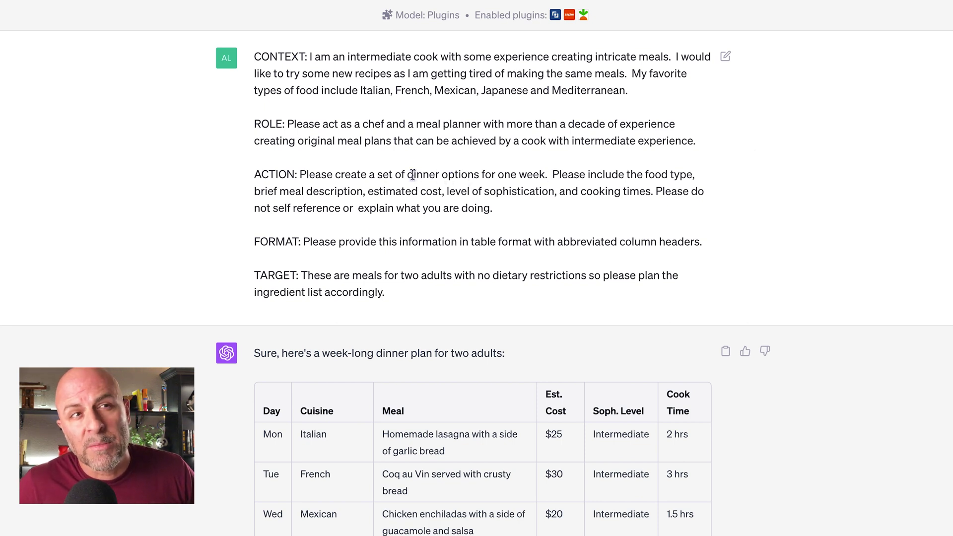
# Highlight the task: one week of dinners, requested details through cooking times, and no self-reference.
pyautogui.moveTo(408, 176); pyautogui.dragTo(544, 172)
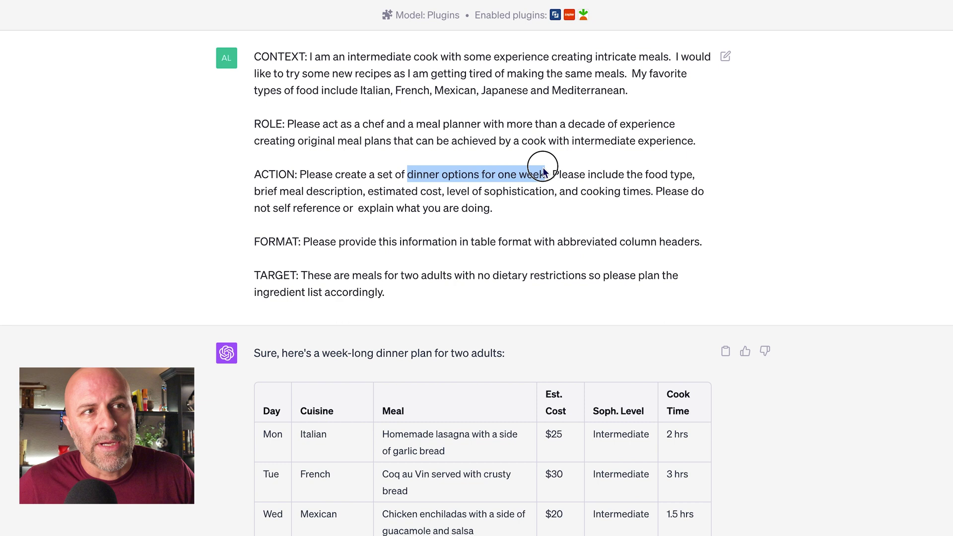
pyautogui.click(557, 206)
pyautogui.moveTo(644, 173); pyautogui.dragTo(650, 193)
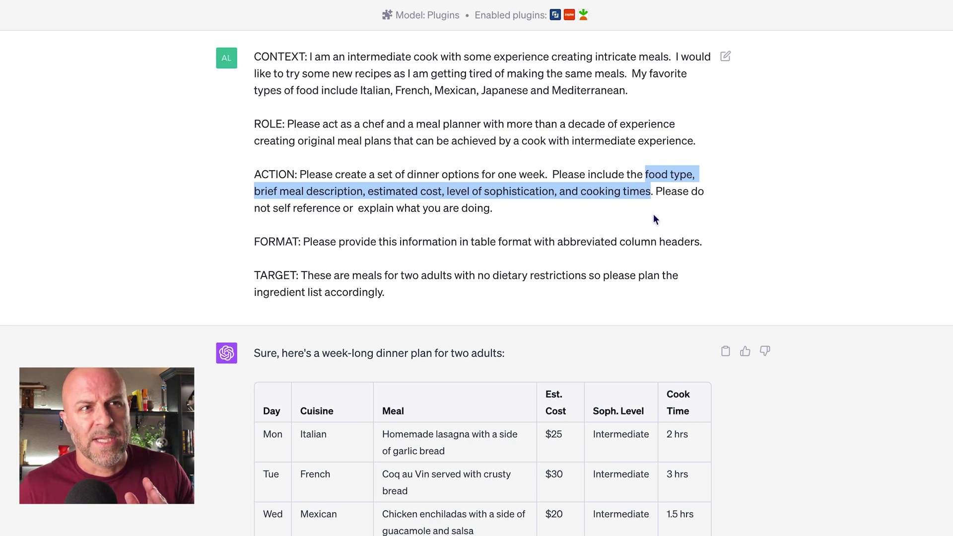
pyautogui.click(653, 215)
pyautogui.moveTo(654, 190); pyautogui.dragTo(656, 210)
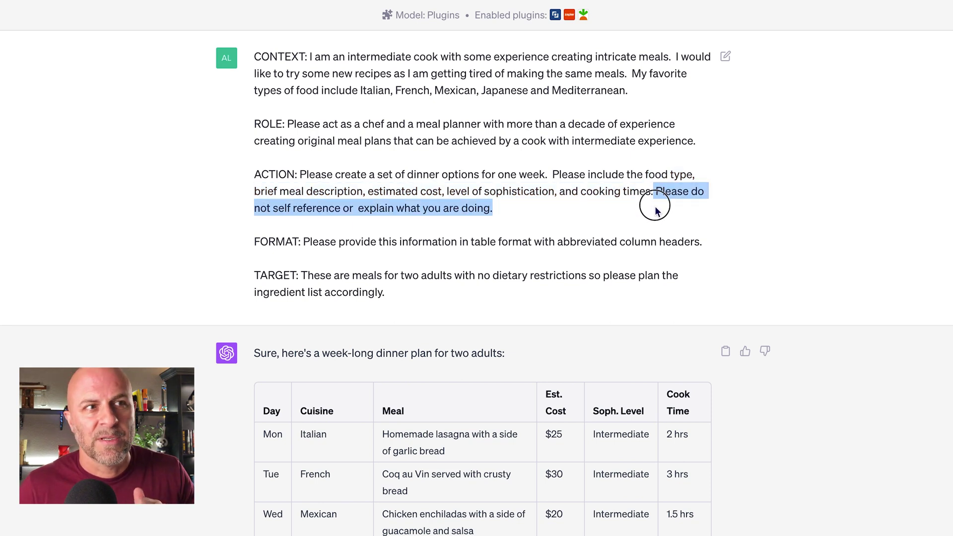
pyautogui.click(627, 217)
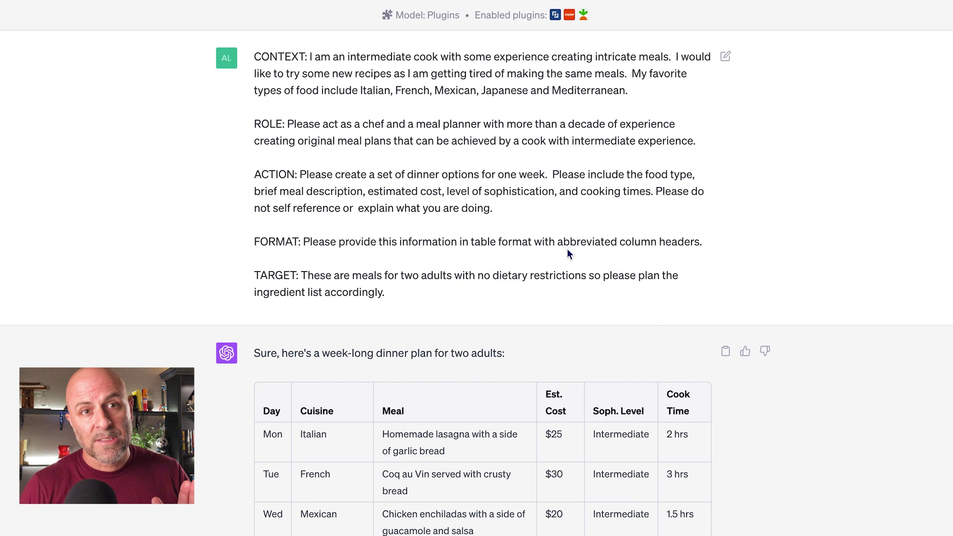
# Highlight the table format and two-adult audience, then the Monday row of the dinner table.
pyautogui.moveTo(469, 243); pyautogui.dragTo(698, 243)
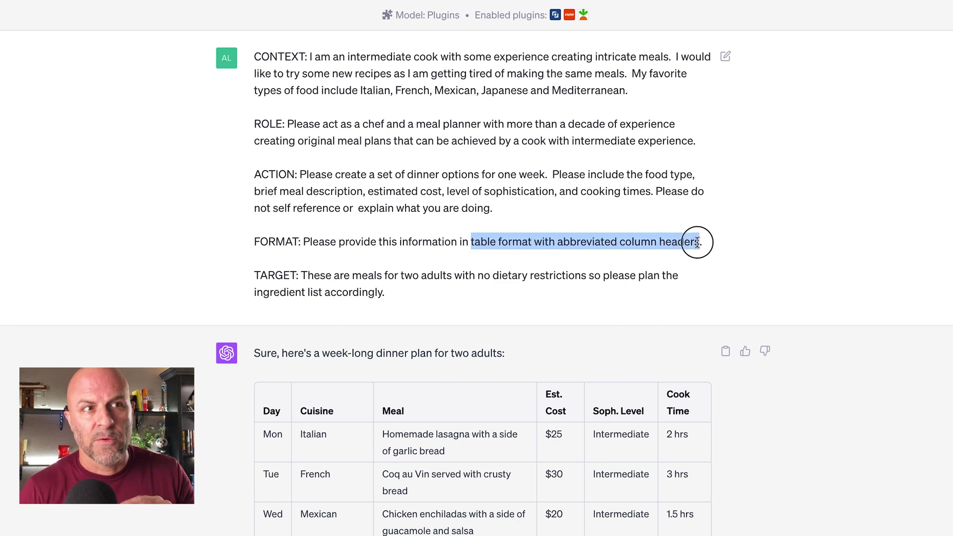
pyautogui.click(726, 247)
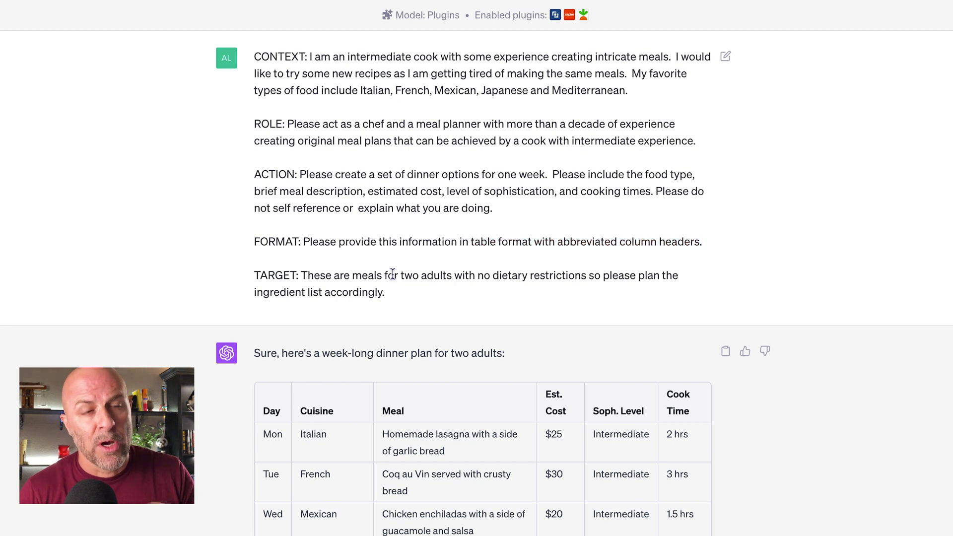
pyautogui.moveTo(353, 275); pyautogui.dragTo(591, 274)
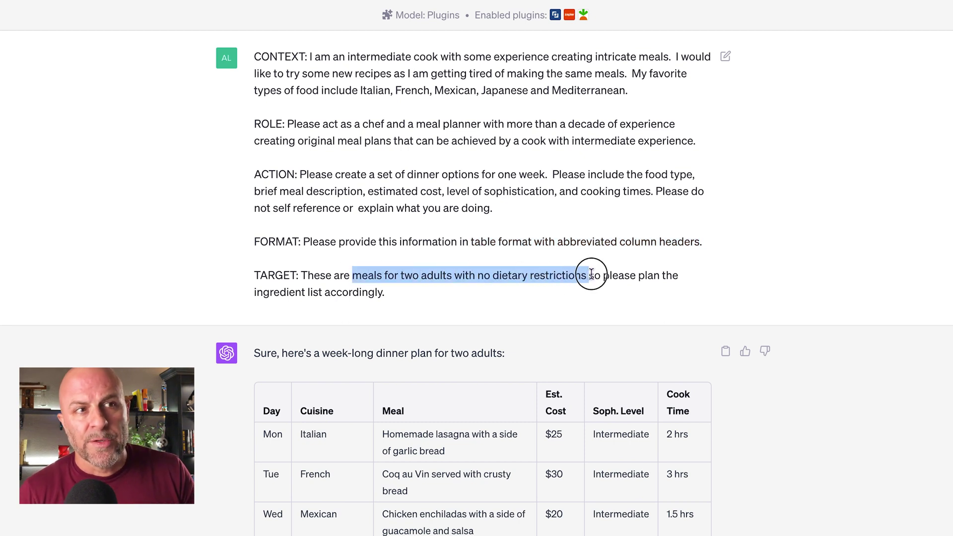
pyautogui.click(745, 286)
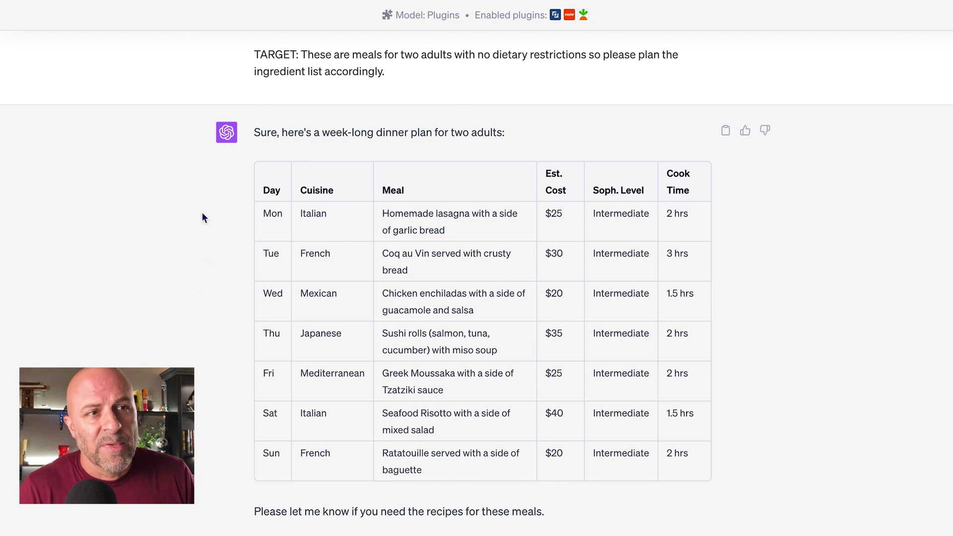
pyautogui.moveTo(258, 212); pyautogui.dragTo(679, 236)
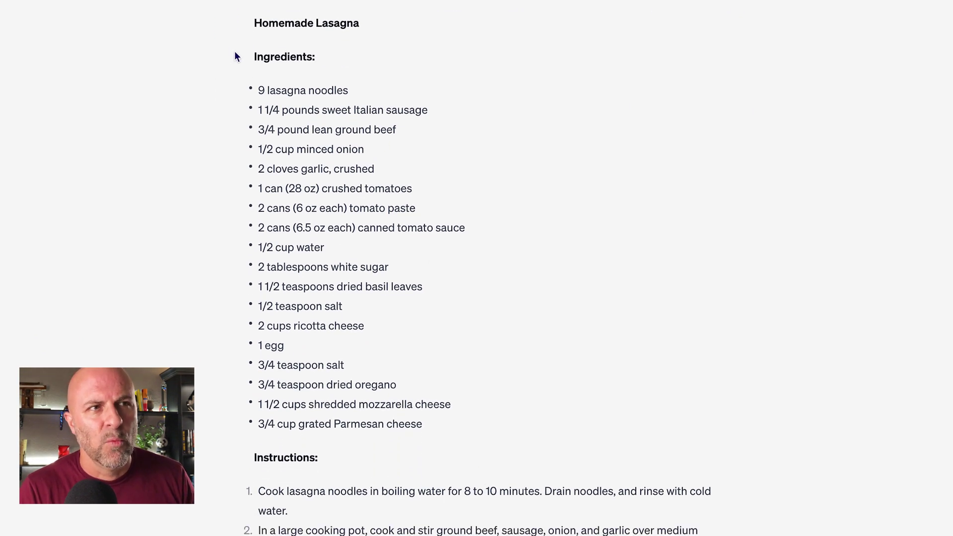
# Highlight the lasagna ingredients, the cooking instructions, and the 'add to my instacart' request.
pyautogui.moveTo(244, 20); pyautogui.dragTo(449, 451)
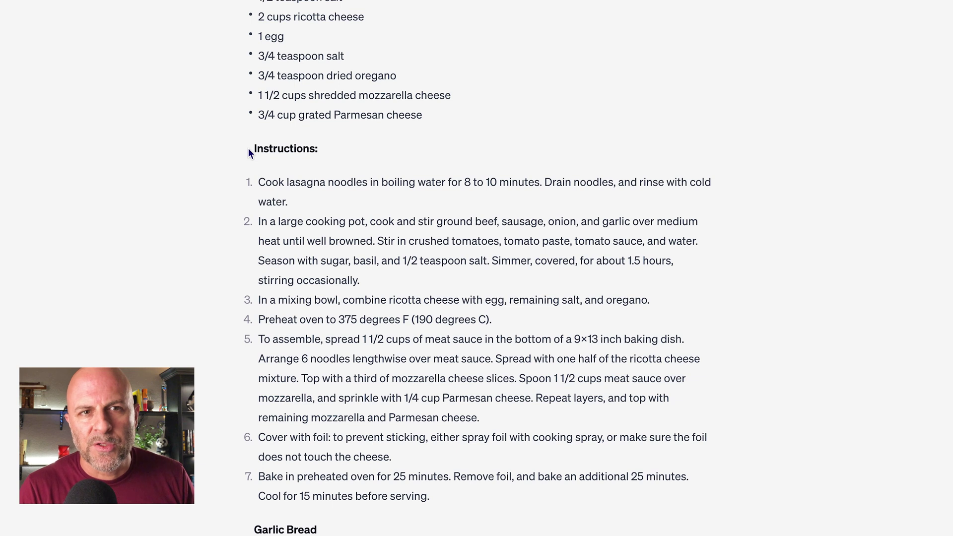
pyautogui.moveTo(249, 151); pyautogui.dragTo(466, 506)
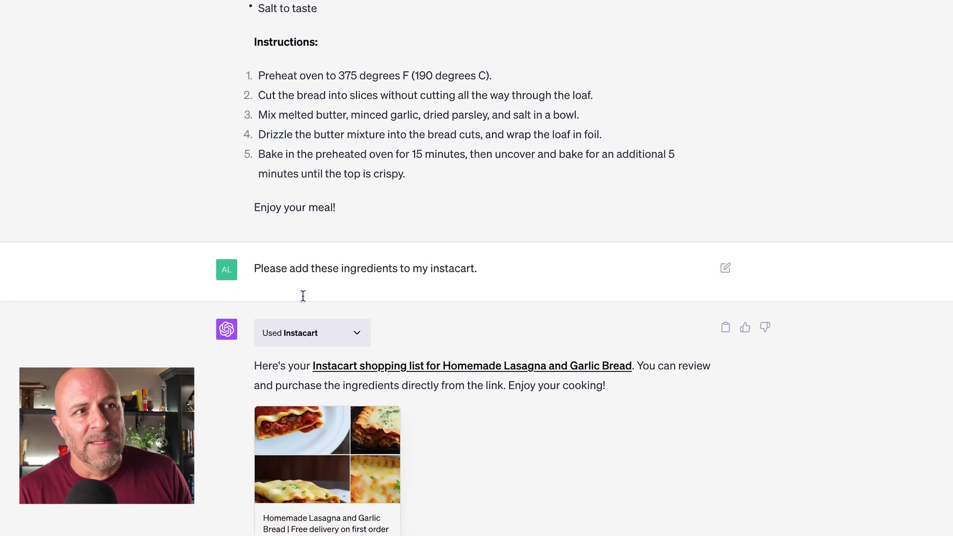
pyautogui.moveTo(253, 245); pyautogui.dragTo(475, 243)
# Open the Homemade Lasagna and Garlic Bread Instacart list and scroll through its 16 items.
pyautogui.click(520, 249)
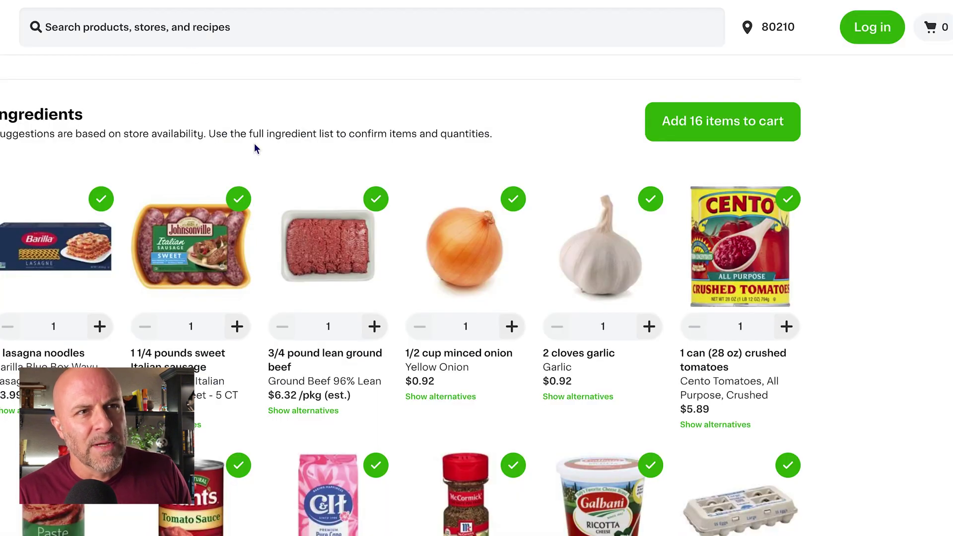
pyautogui.scroll(-2, 254, 149)
pyautogui.scroll(-3, 251, 149)
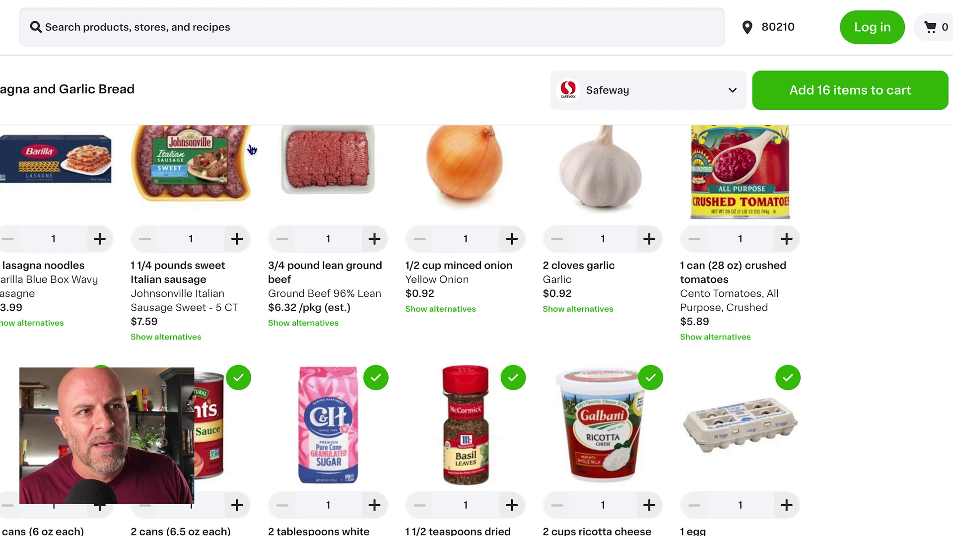
pyautogui.scroll(-5, 245, 153)
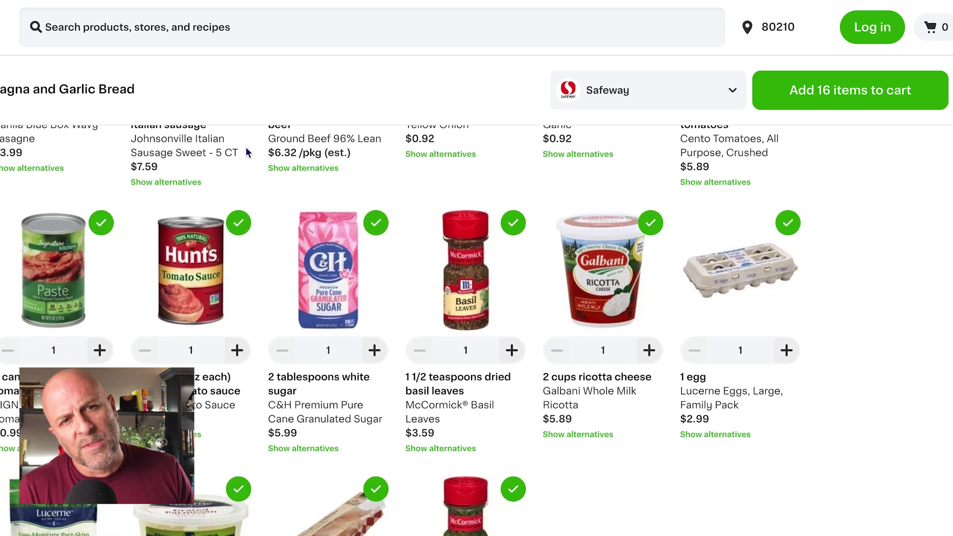
pyautogui.scroll(-3, 243, 154)
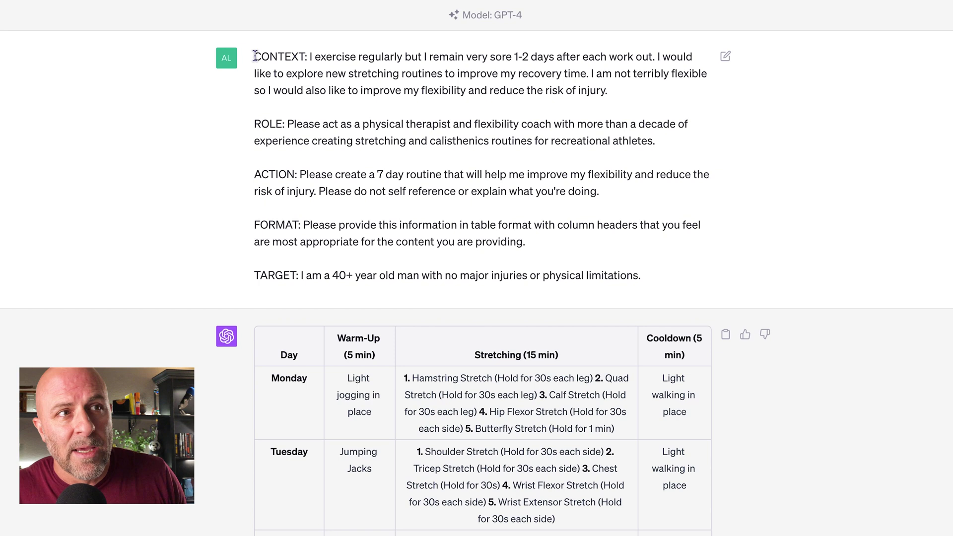
# Highlight the stretching prompt's soreness sentence and its goal of improving recovery time.
pyautogui.moveTo(255, 55); pyautogui.dragTo(653, 56)
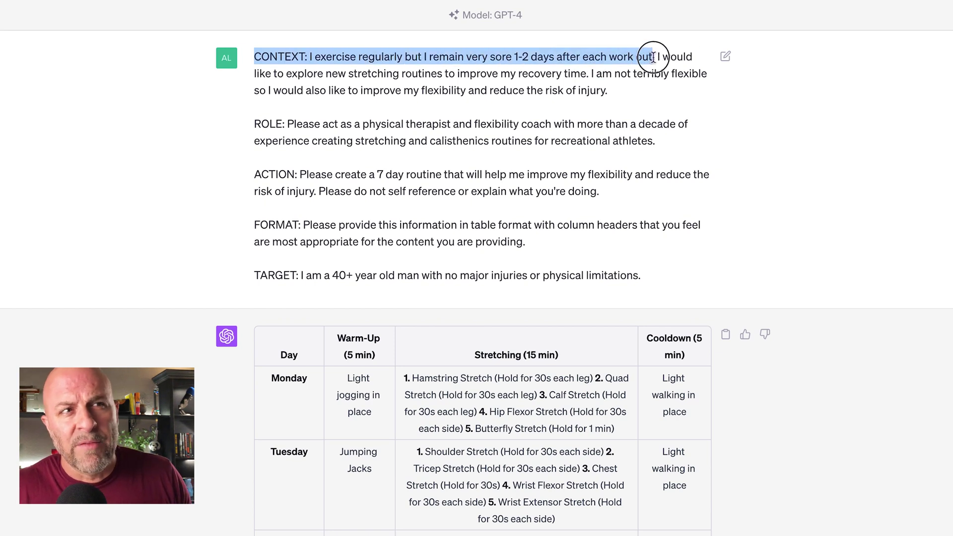
pyautogui.click(692, 92)
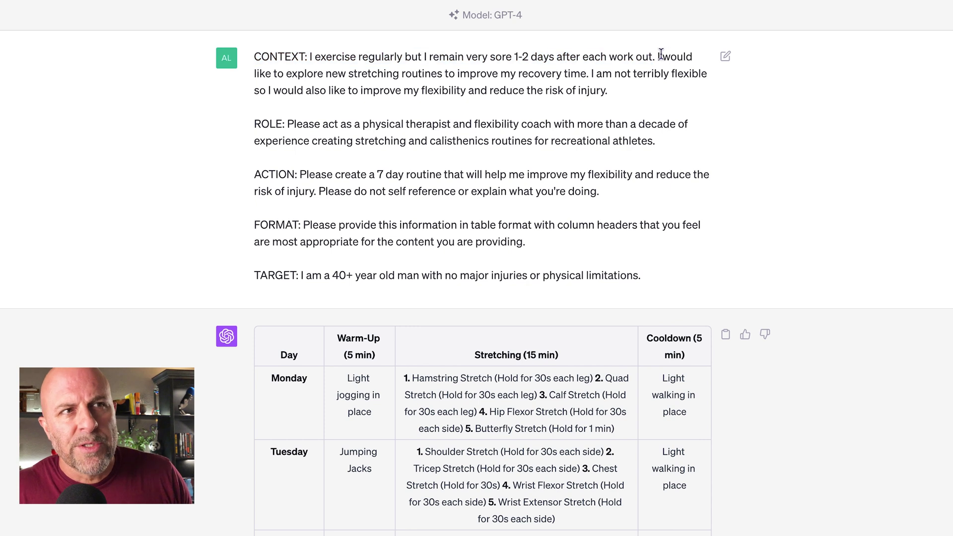
pyautogui.moveTo(656, 56); pyautogui.dragTo(592, 75)
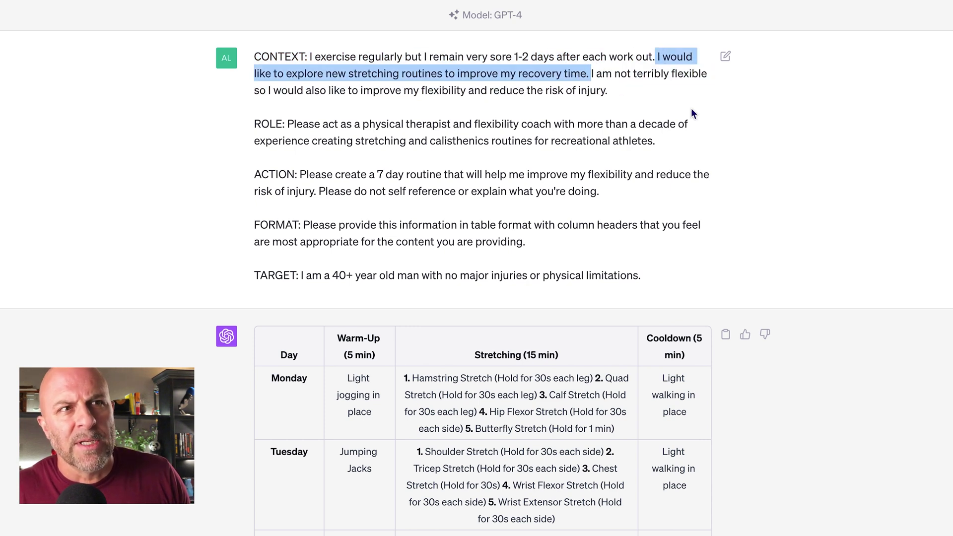
pyautogui.click(408, 125)
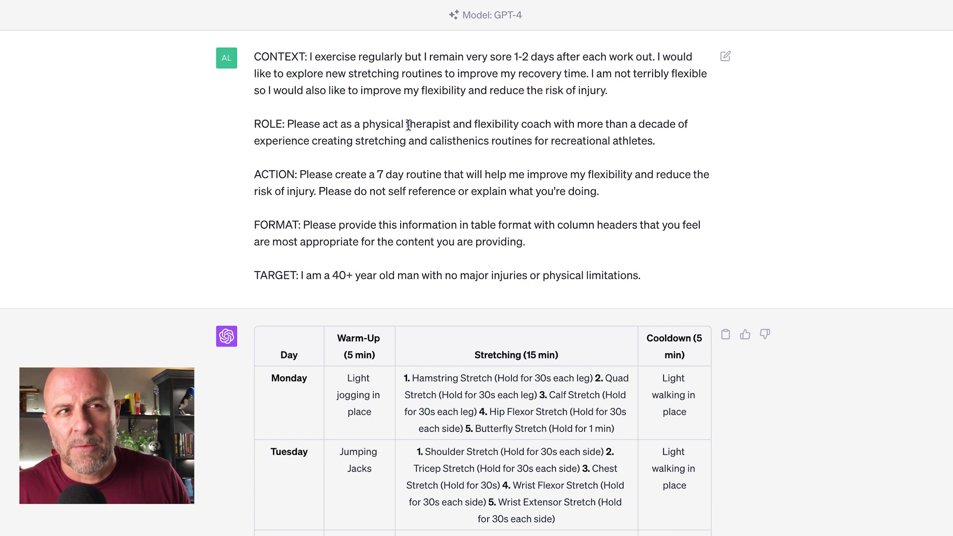
# Highlight the ROLE label and the physical therapist and flexibility coach role.
pyautogui.doubleClick(264, 123)
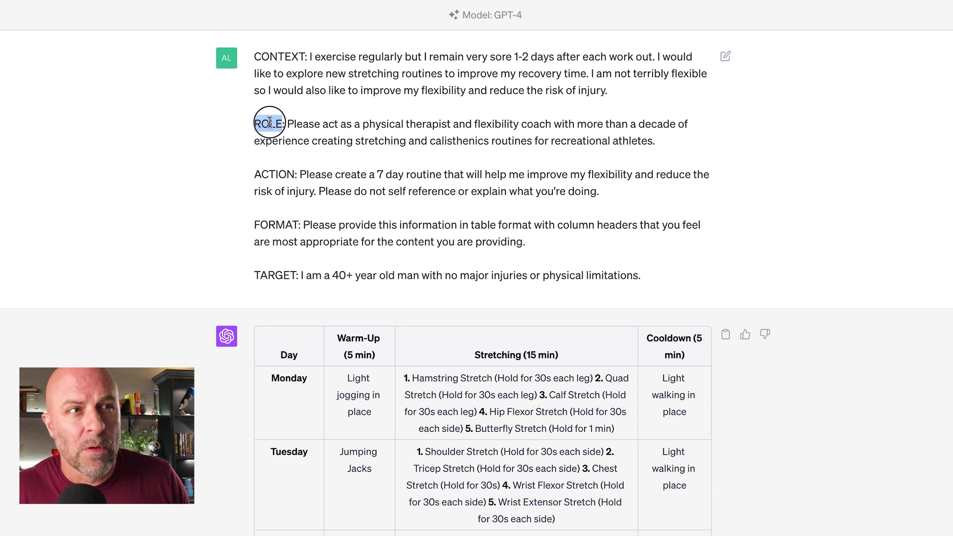
pyautogui.moveTo(365, 124); pyautogui.dragTo(551, 124)
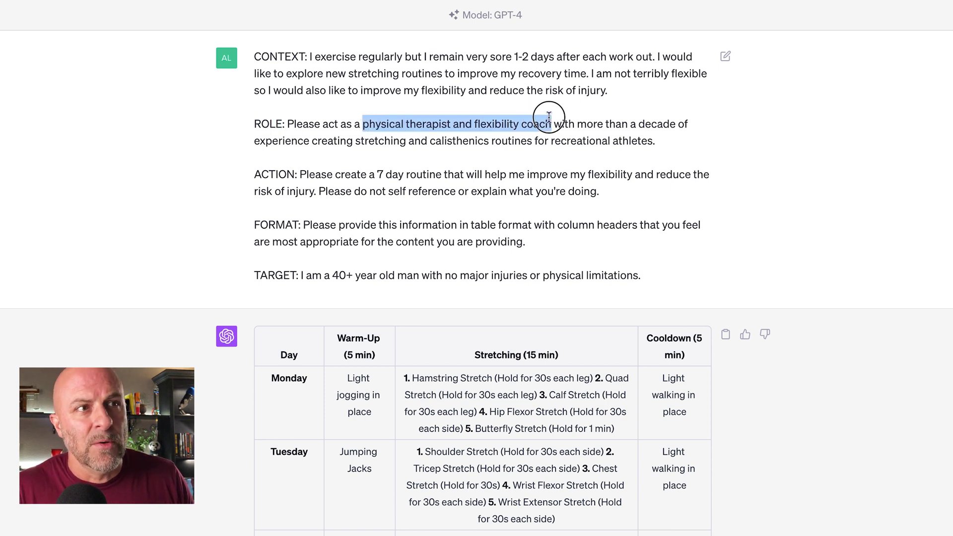
pyautogui.click(687, 143)
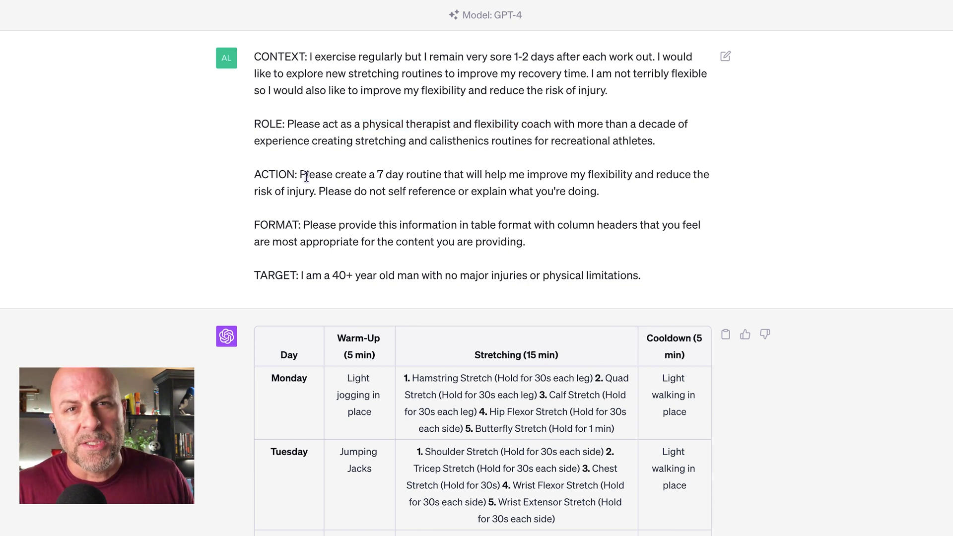
pyautogui.moveTo(300, 174); pyautogui.dragTo(640, 193)
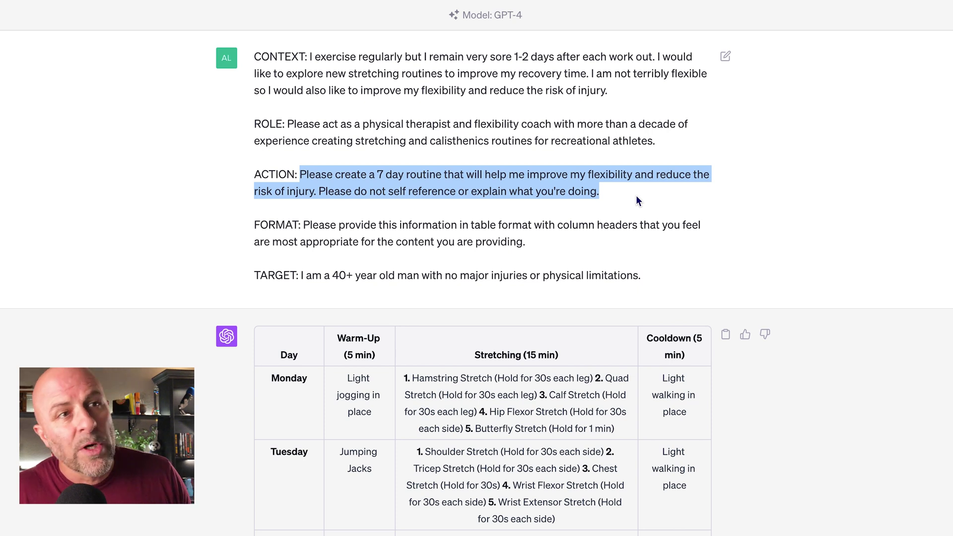
pyautogui.click(637, 197)
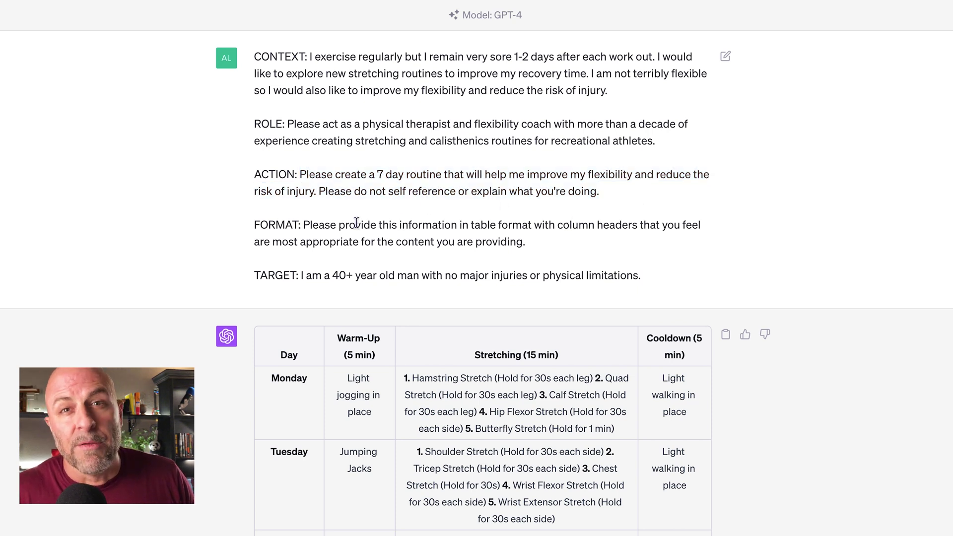
pyautogui.moveTo(304, 225); pyautogui.dragTo(587, 241)
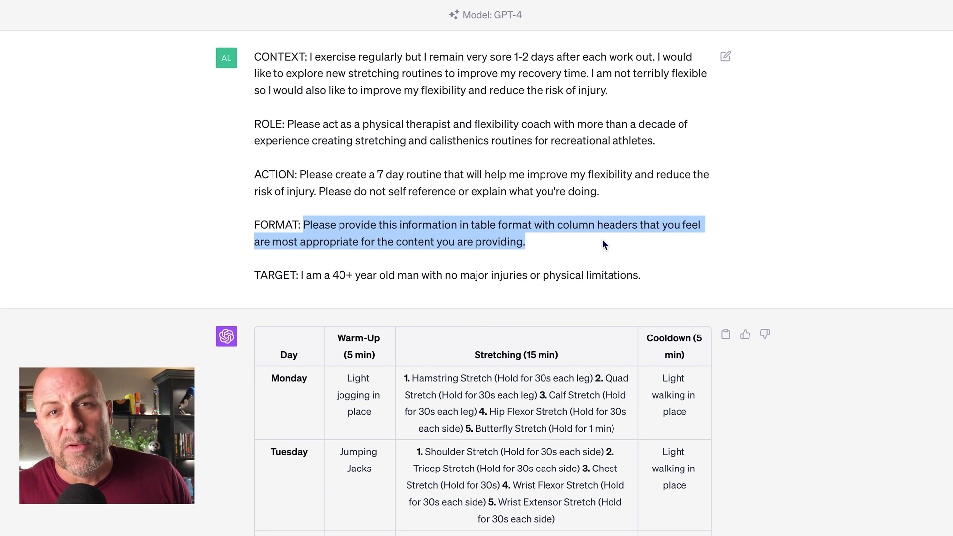
pyautogui.click(603, 240)
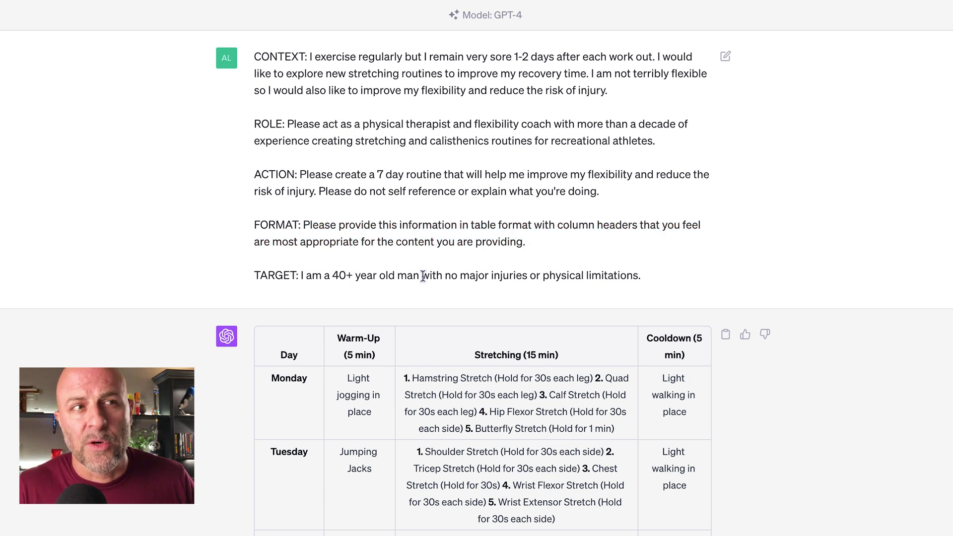
pyautogui.doubleClick(275, 274)
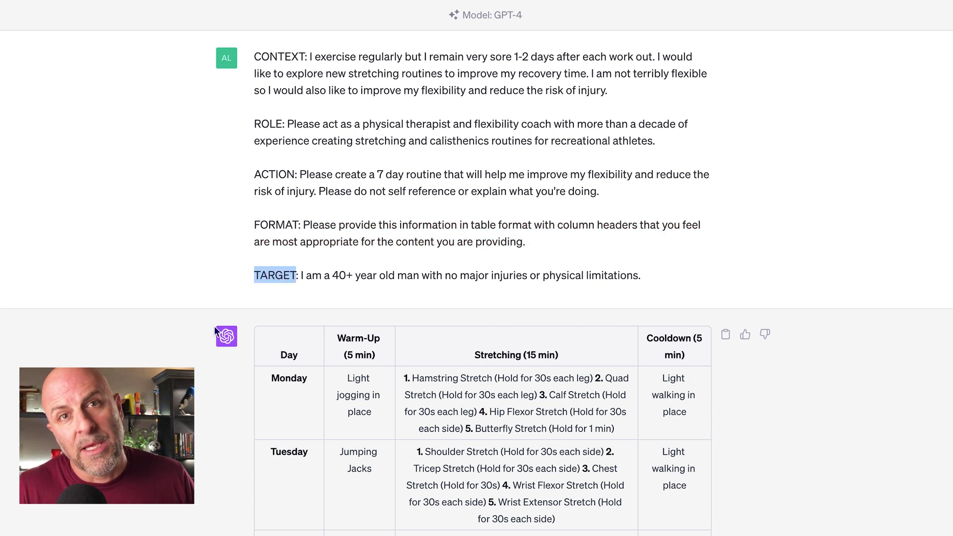
pyautogui.click(188, 339)
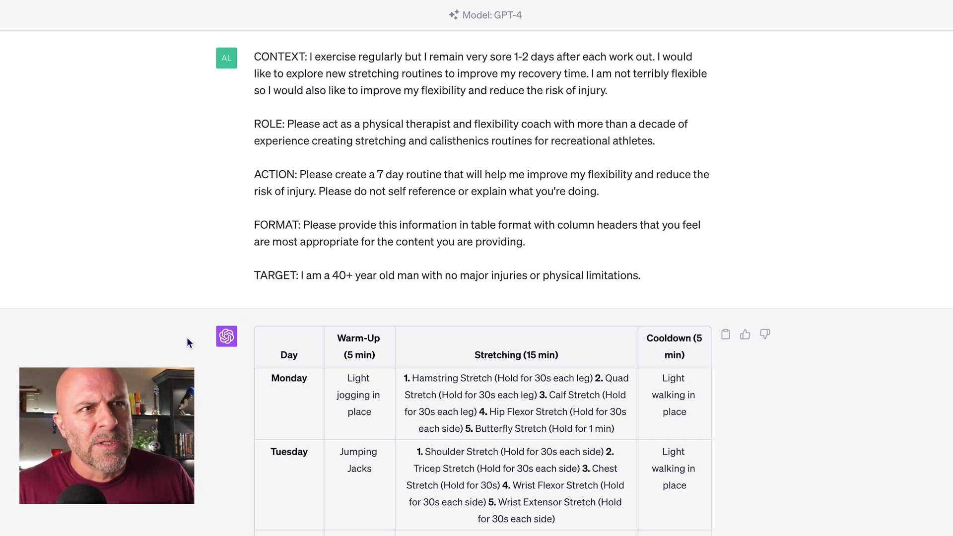
pyautogui.scroll(-5, 188, 338)
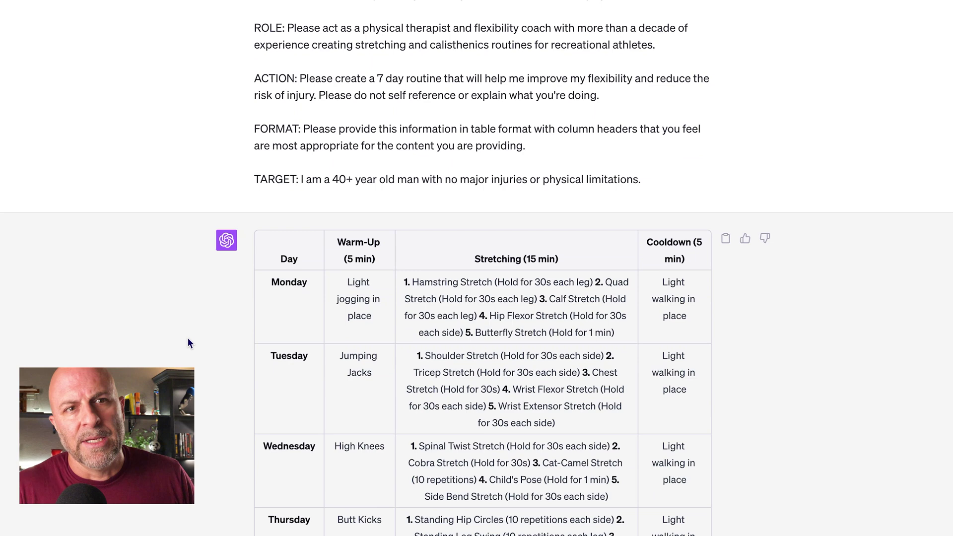
pyautogui.scroll(-2, 191, 342)
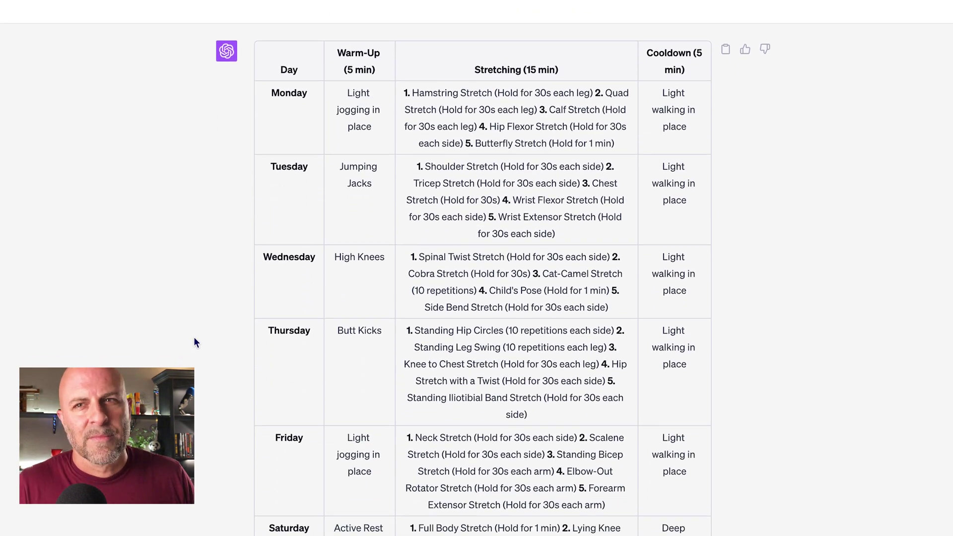
pyautogui.scroll(-1, 197, 341)
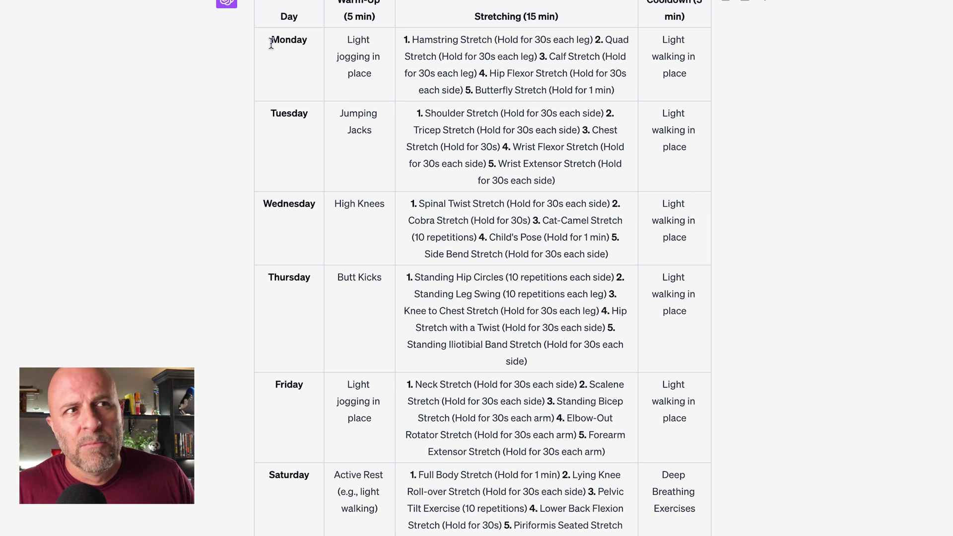
pyautogui.moveTo(271, 41); pyautogui.dragTo(694, 80)
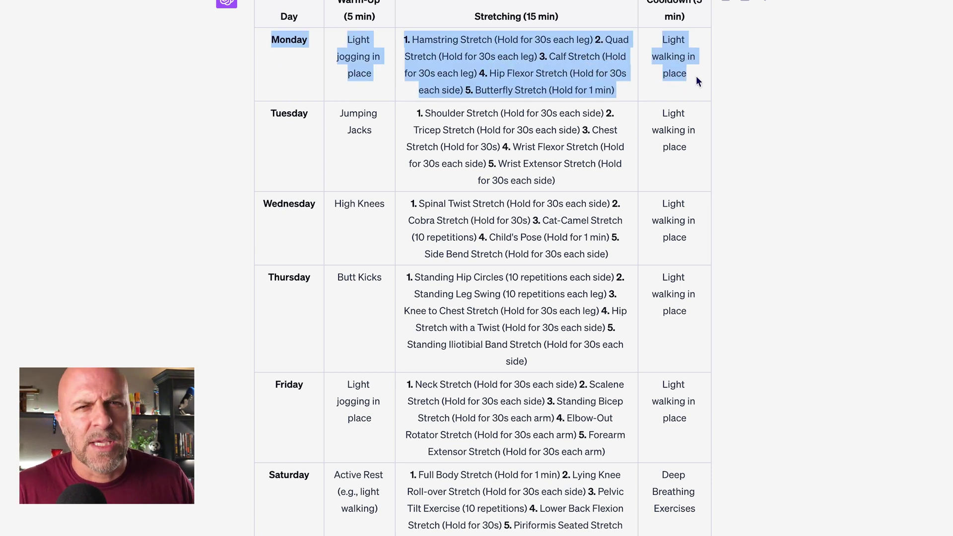
pyautogui.click(695, 76)
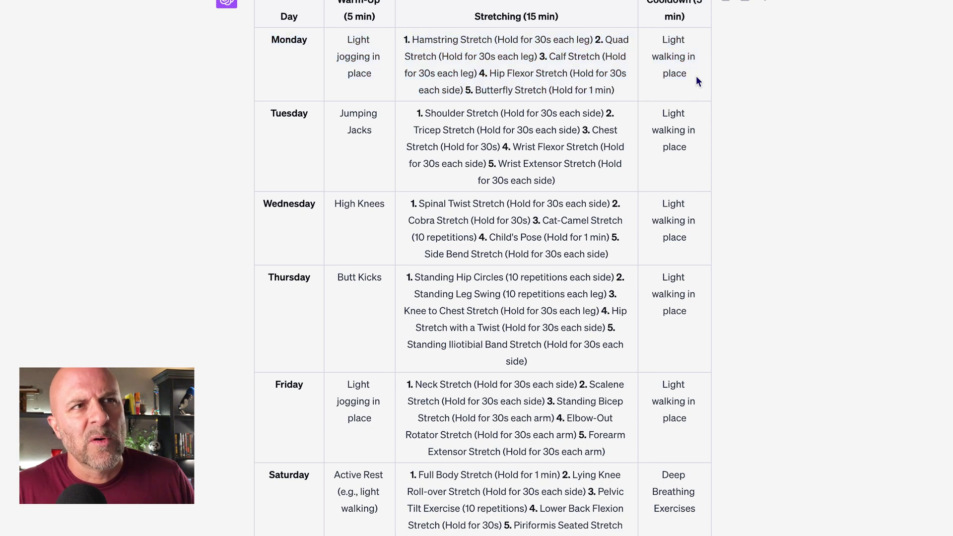
pyautogui.scroll(-5, 508, 196)
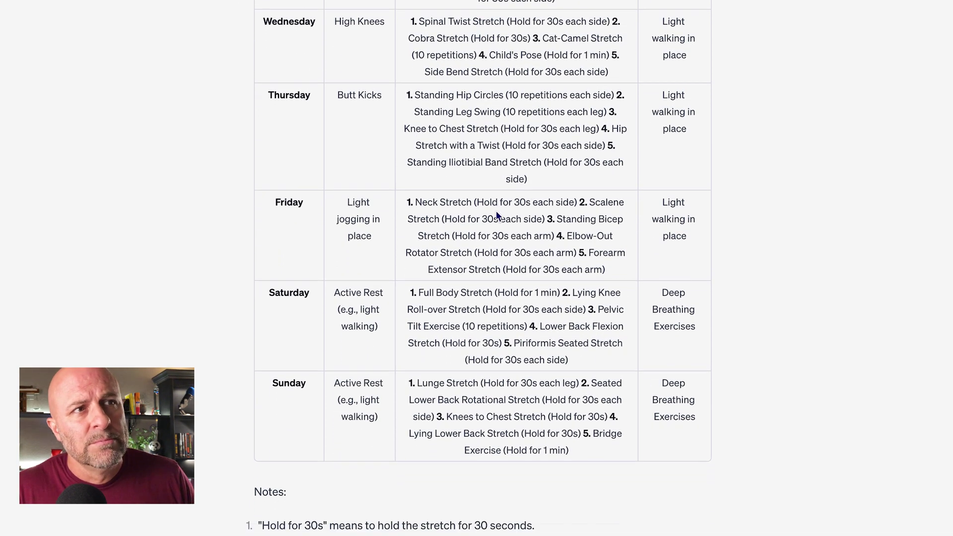
pyautogui.scroll(-2, 496, 213)
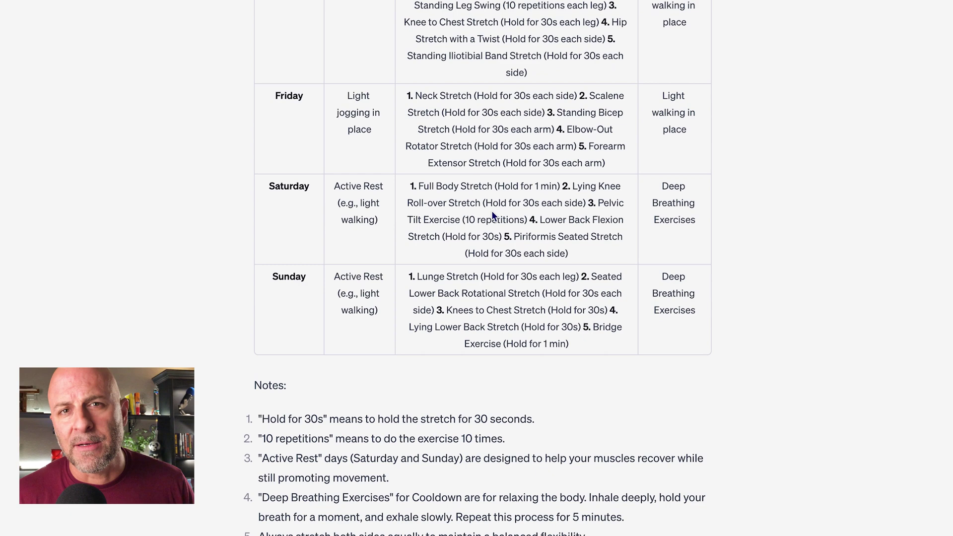
pyautogui.scroll(-2, 488, 212)
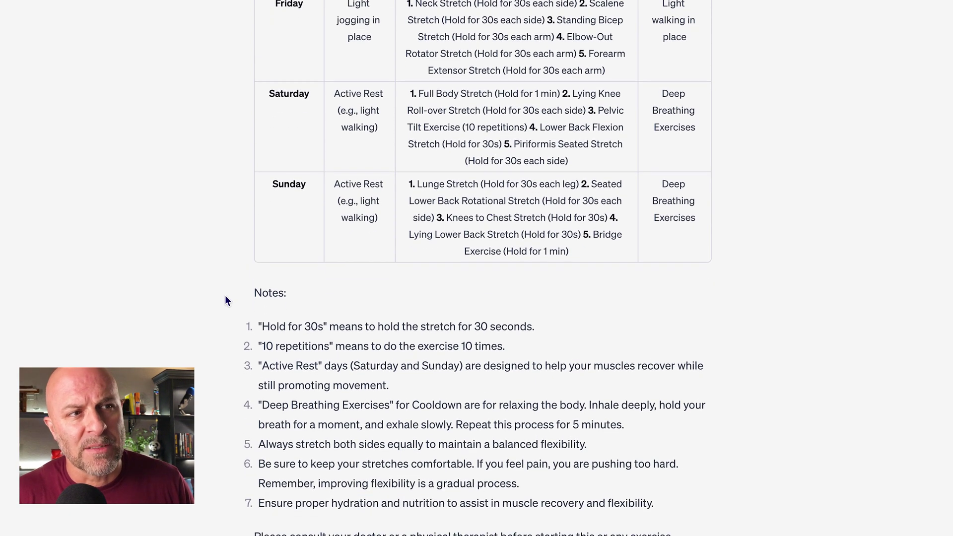
pyautogui.keyDown('shift'); pyautogui.click(304, 343); pyautogui.keyUp('shift')
pyautogui.moveTo(303, 346); pyautogui.dragTo(328, 526)
pyautogui.click(238, 305)
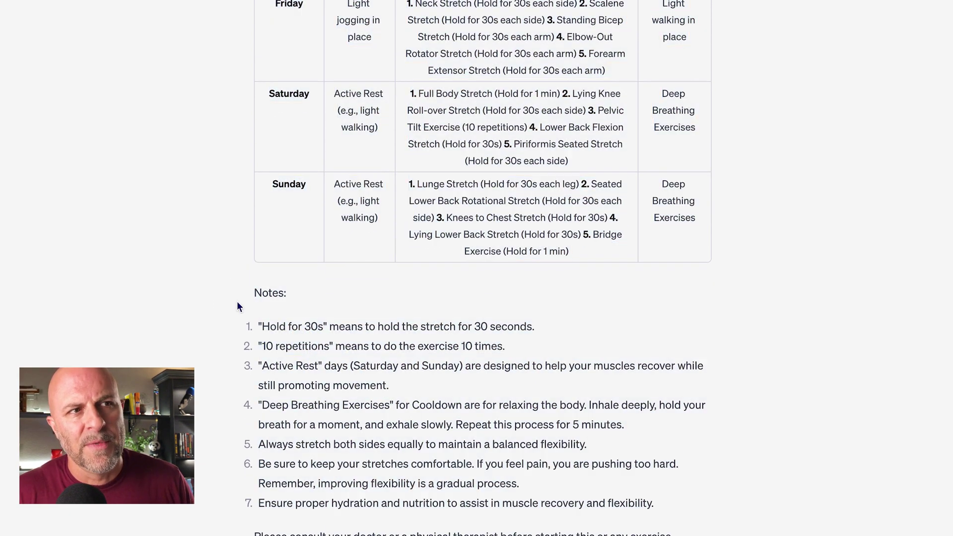
pyautogui.moveTo(250, 293); pyautogui.dragTo(342, 535)
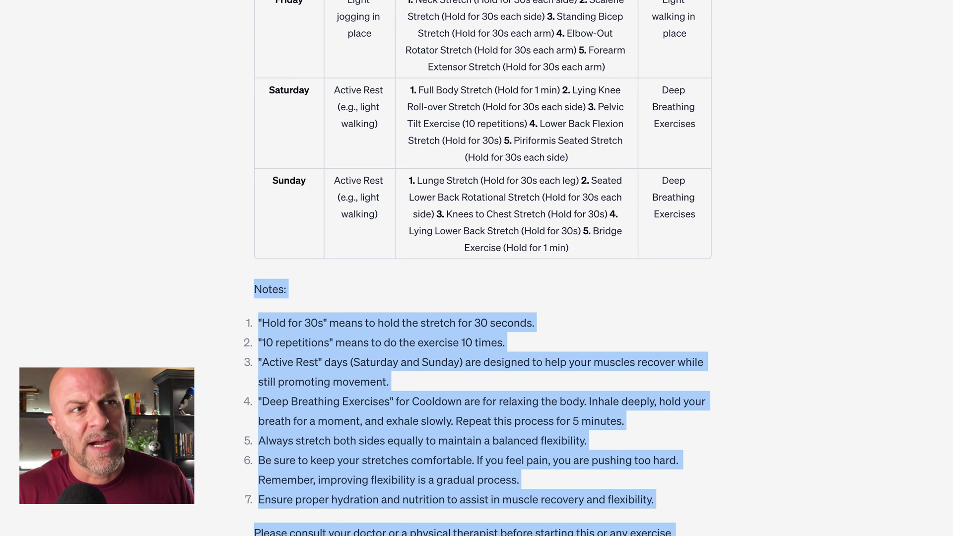
pyautogui.scroll(-3, 482, 268)
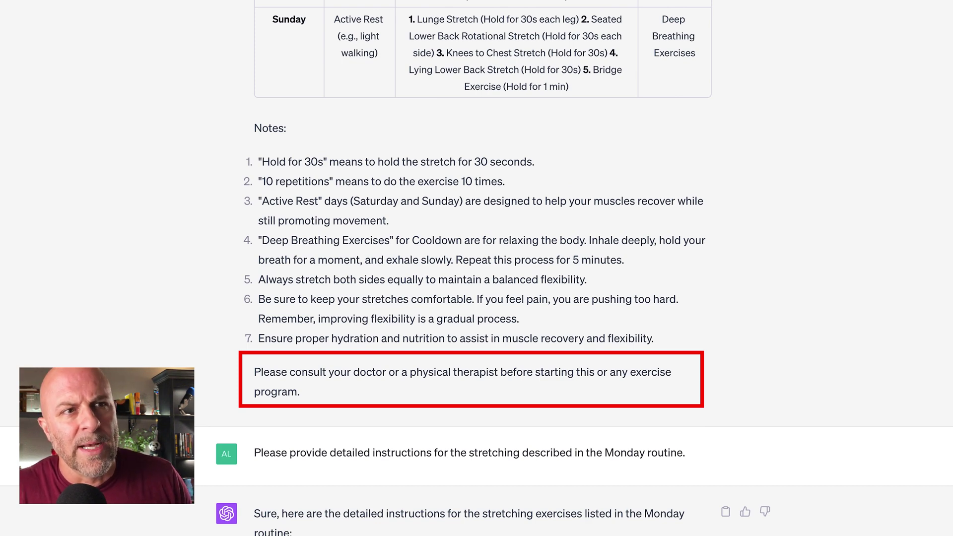
# Highlight the Monday follow-up prompt and scroll on through the Monday stretching instructions.
pyautogui.scroll(-7, 337, 525)
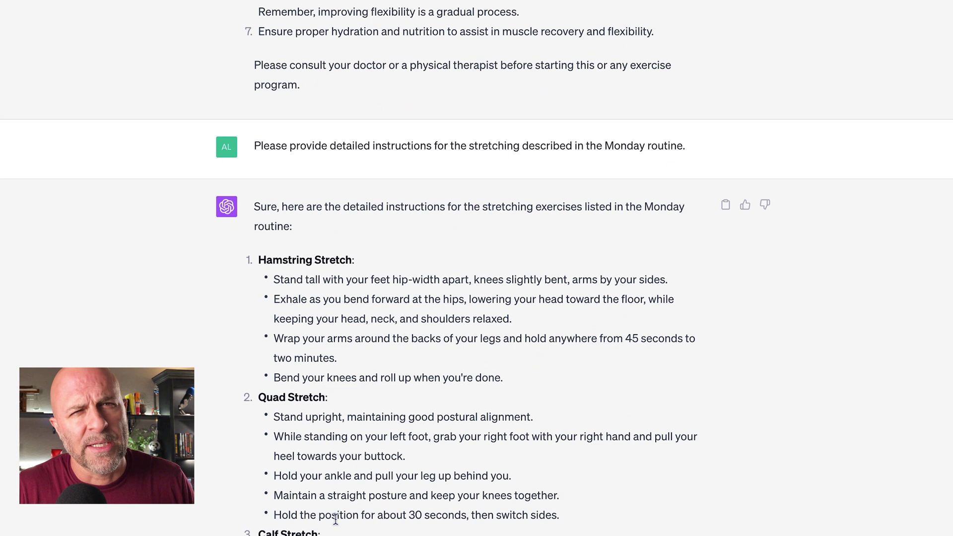
pyautogui.scroll(-1, 337, 525)
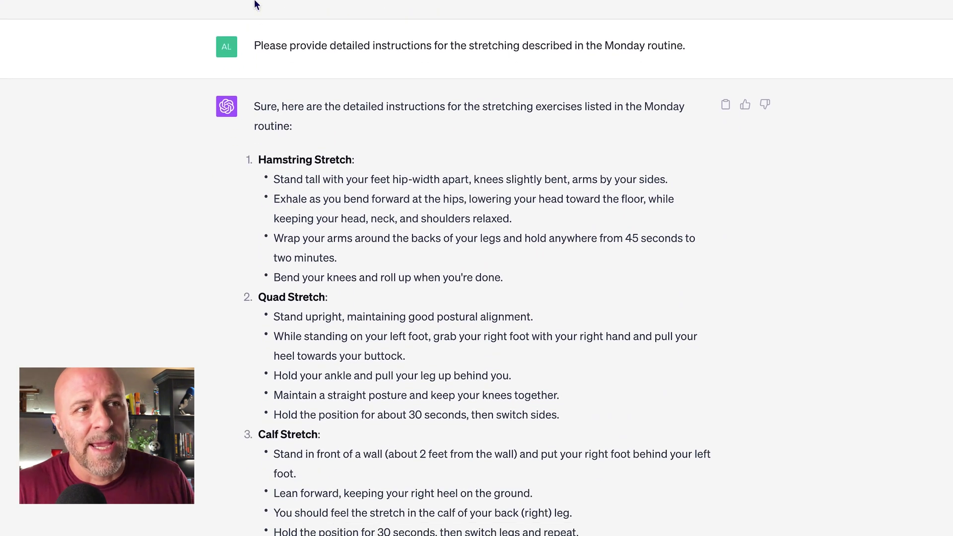
pyautogui.moveTo(255, 43); pyautogui.dragTo(693, 60)
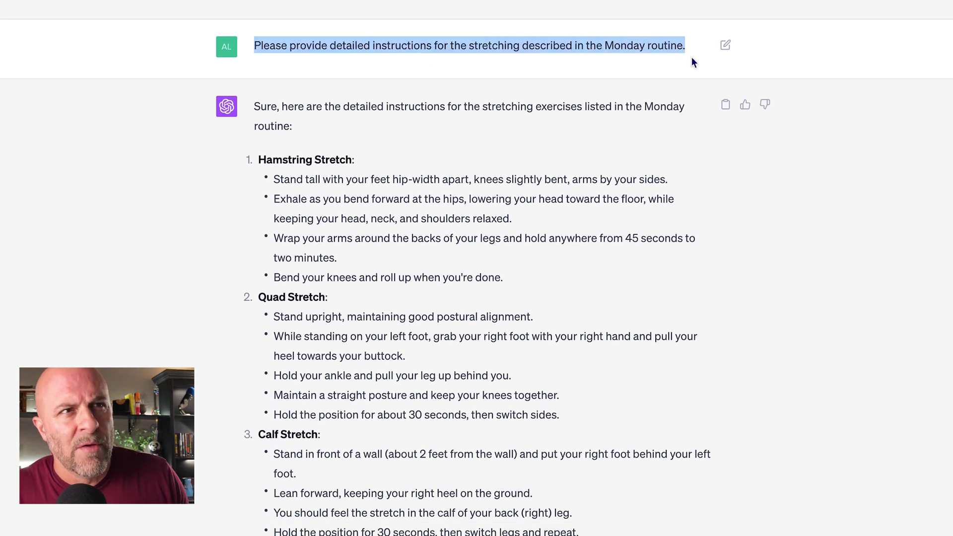
pyautogui.click(123, 340)
pyautogui.scroll(-2, 155, 317)
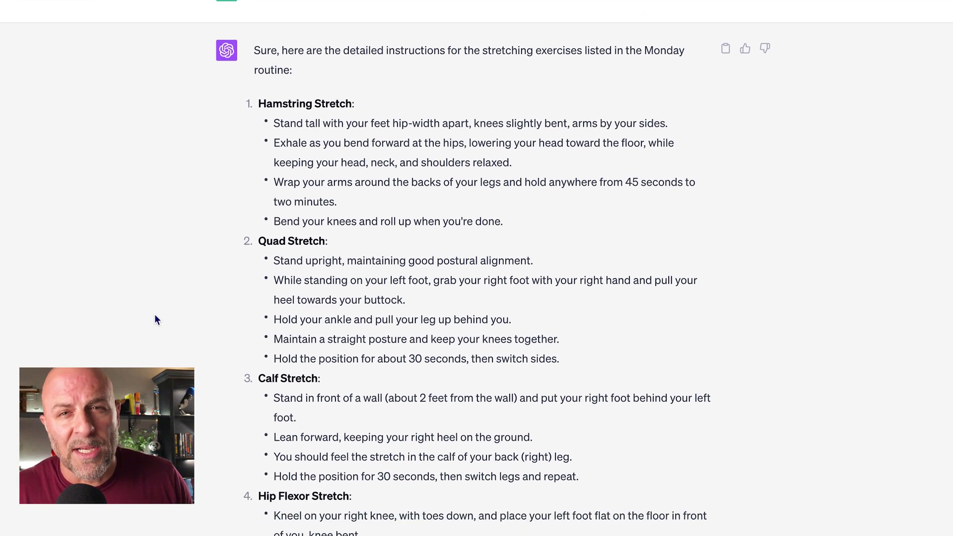
pyautogui.scroll(-3, 154, 318)
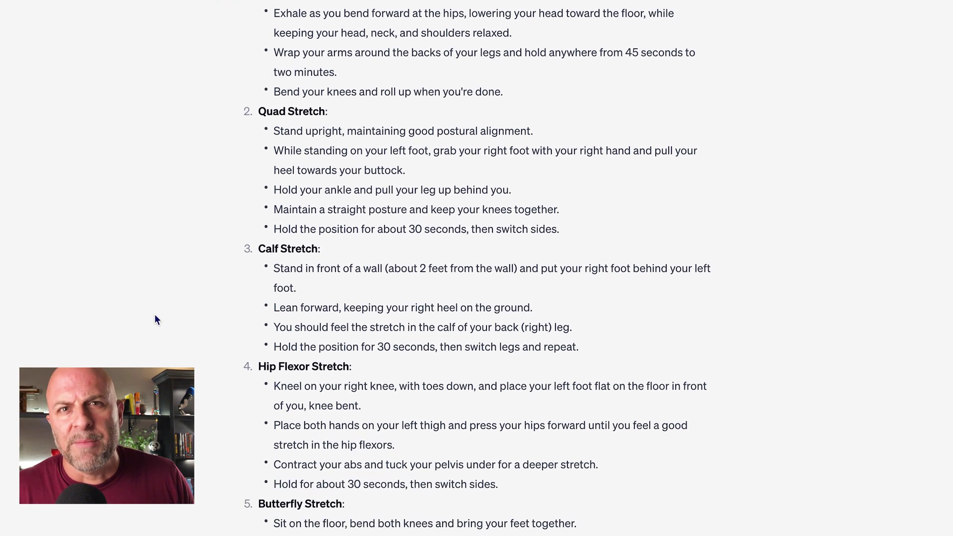
pyautogui.scroll(-2, 155, 319)
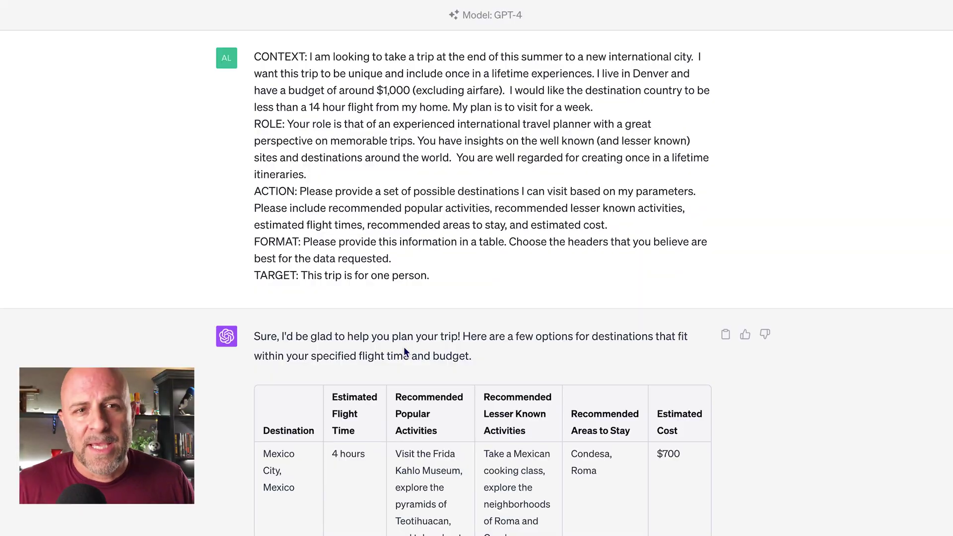
pyautogui.doubleClick(295, 56)
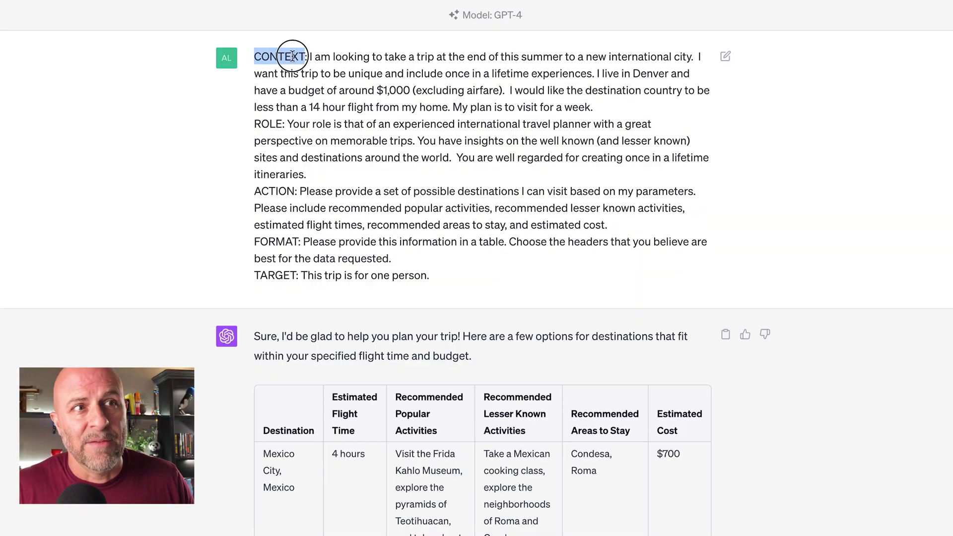
pyautogui.moveTo(310, 56); pyautogui.dragTo(506, 91)
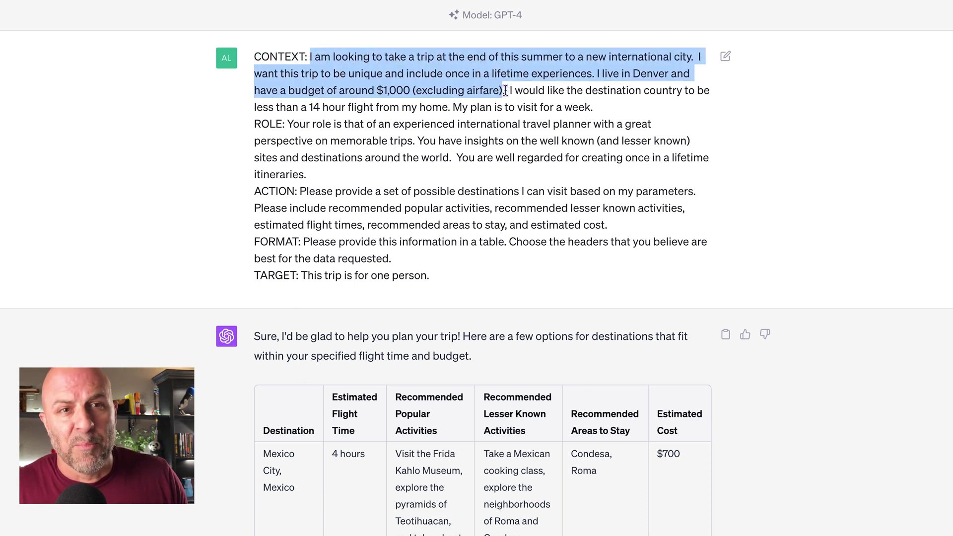
pyautogui.click(505, 90)
pyautogui.moveTo(377, 89); pyautogui.dragTo(599, 113)
pyautogui.click(615, 110)
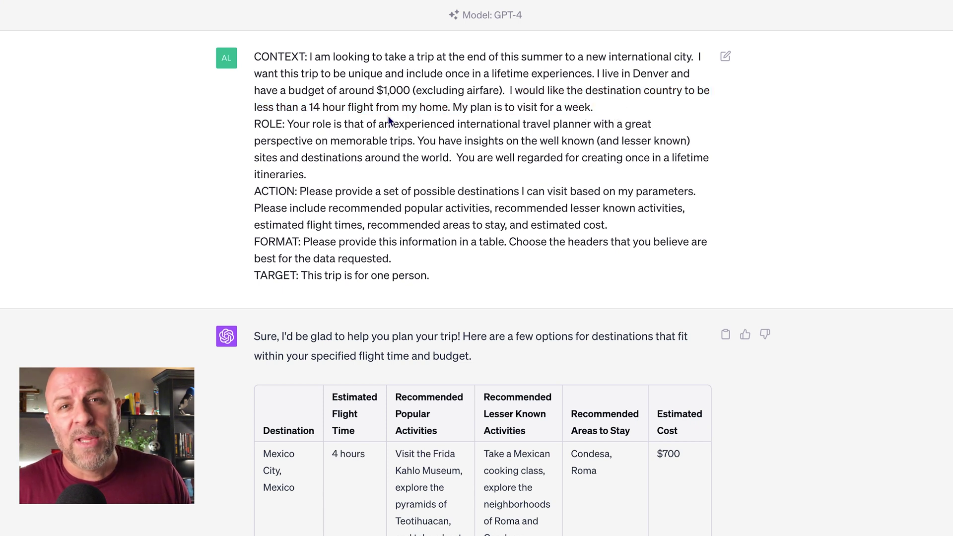
pyautogui.moveTo(255, 125); pyautogui.dragTo(326, 174)
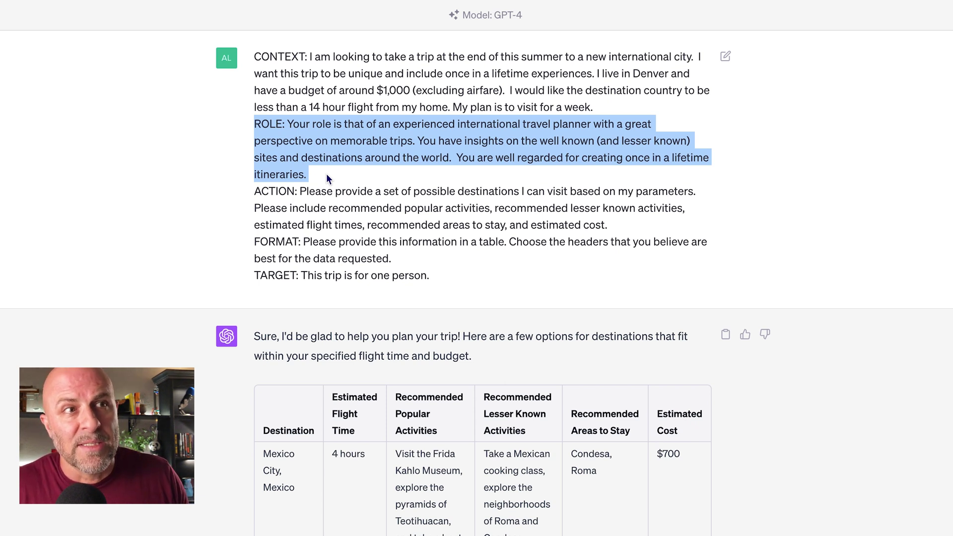
pyautogui.click(326, 209)
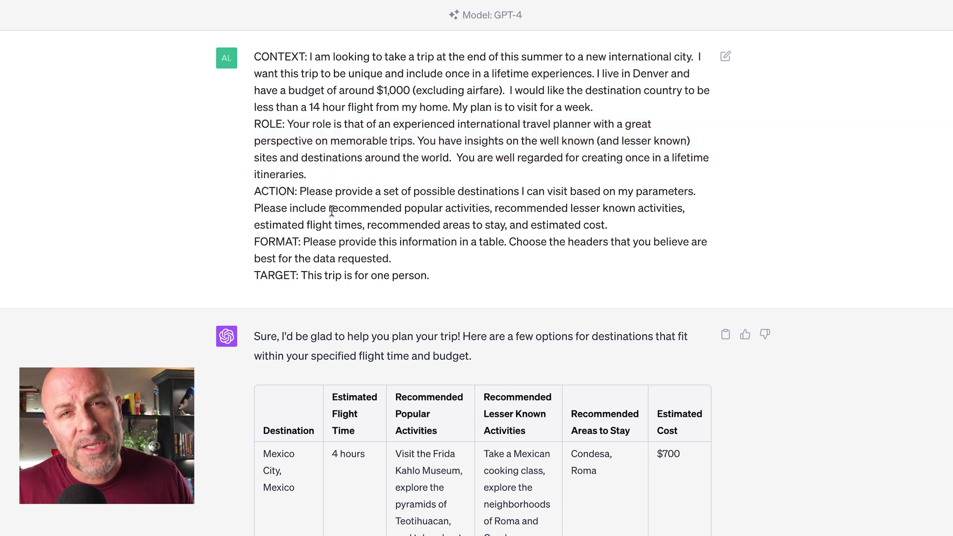
pyautogui.moveTo(330, 210); pyautogui.dragTo(686, 214)
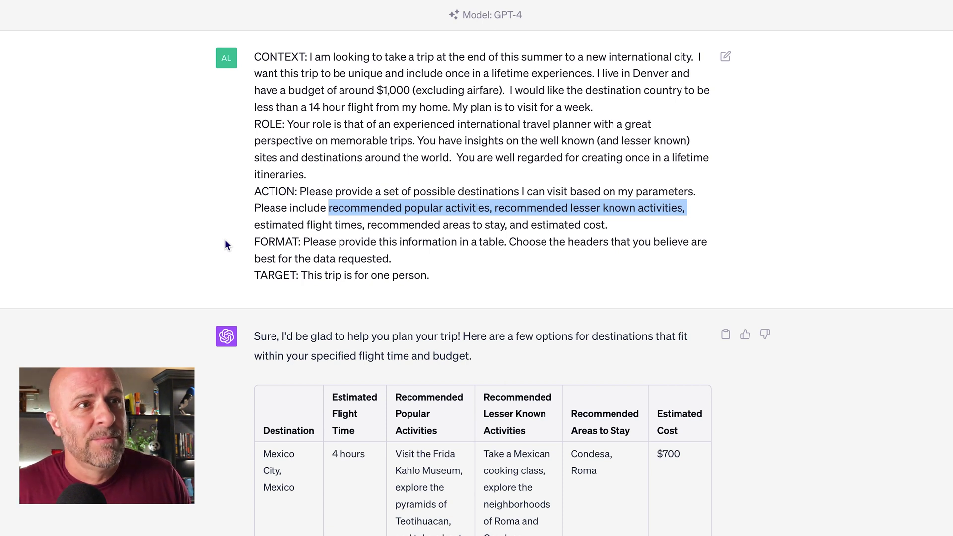
pyautogui.click(286, 245)
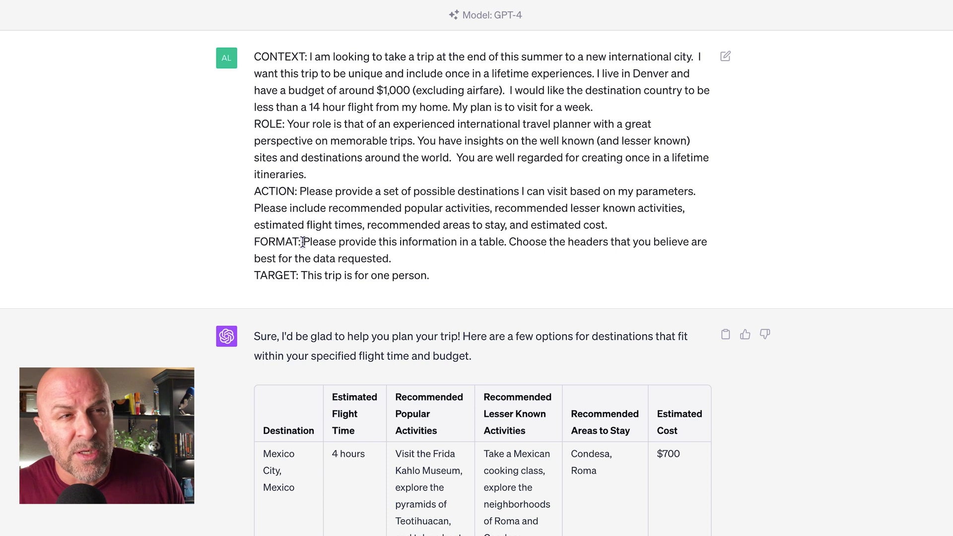
pyautogui.moveTo(302, 244); pyautogui.dragTo(407, 262)
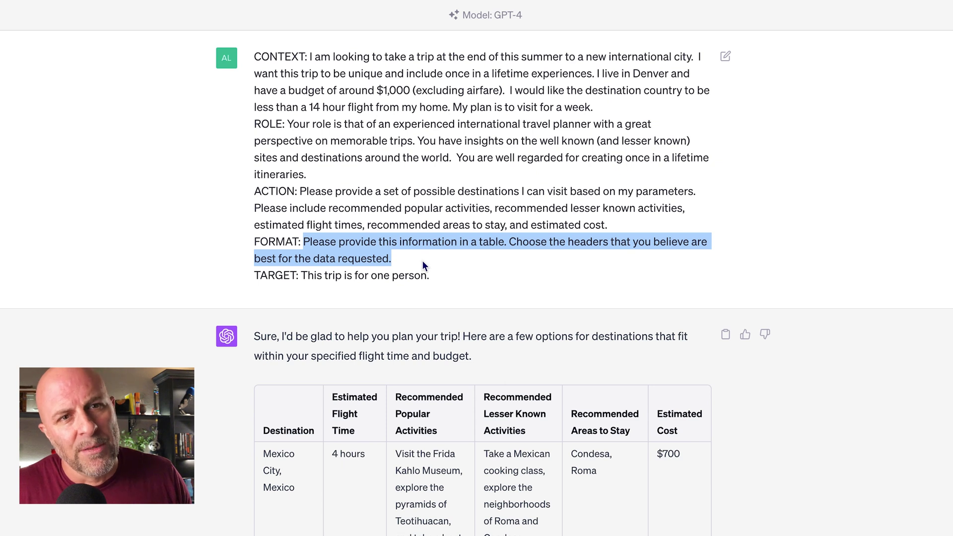
pyautogui.click(422, 260)
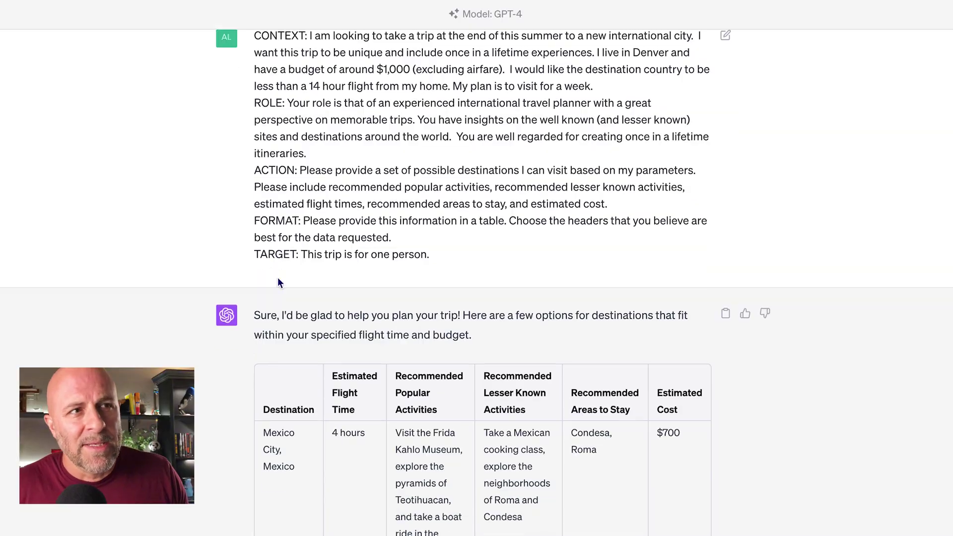
pyautogui.scroll(-1, 283, 282)
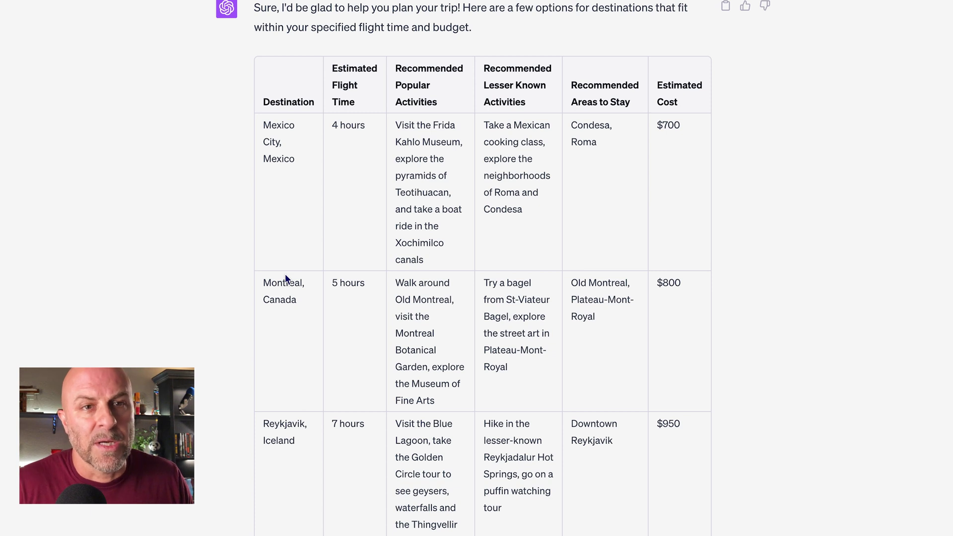
# Scroll the destinations table, highlighting Mexico City, Lisbon, Portugal and Quito, Ecuador.
pyautogui.moveTo(263, 122); pyautogui.dragTo(294, 160)
pyautogui.moveTo(263, 280); pyautogui.dragTo(292, 336)
pyautogui.scroll(-2, 314, 418)
pyautogui.scroll(-1, 319, 385)
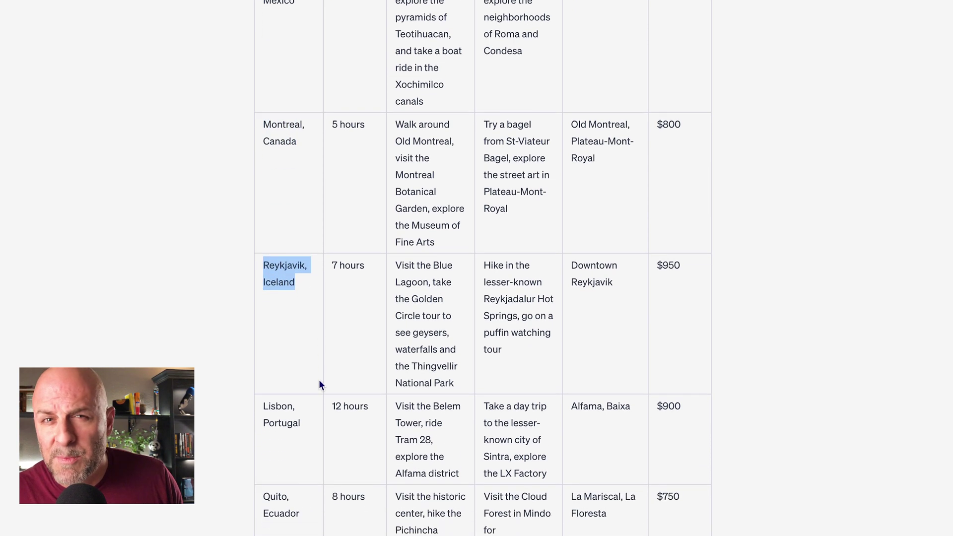
pyautogui.scroll(-1, 319, 380)
pyautogui.moveTo(261, 371); pyautogui.dragTo(313, 402)
pyautogui.click(311, 496)
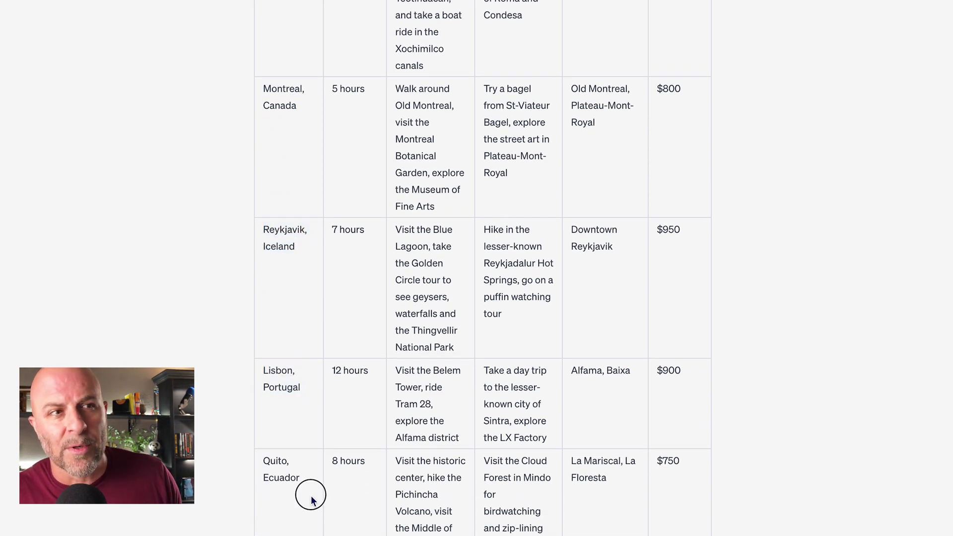
pyautogui.moveTo(263, 459); pyautogui.dragTo(304, 484)
pyautogui.click(305, 286)
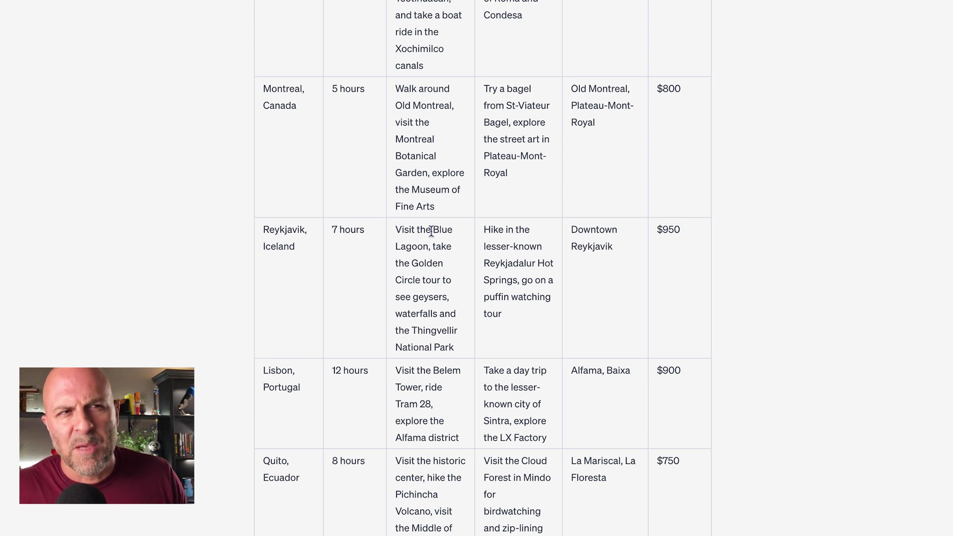
# Highlight Reykjavik's popular and lesser-known activities, Downtown Reykjavik stay area, and $950 cost.
pyautogui.moveTo(396, 226); pyautogui.dragTo(461, 344)
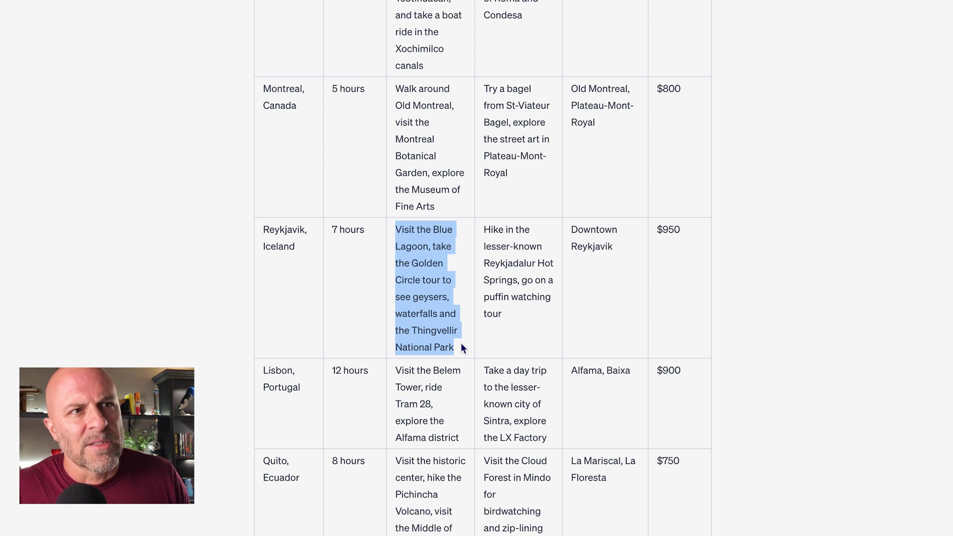
pyautogui.click(505, 337)
pyautogui.moveTo(483, 226); pyautogui.dragTo(511, 329)
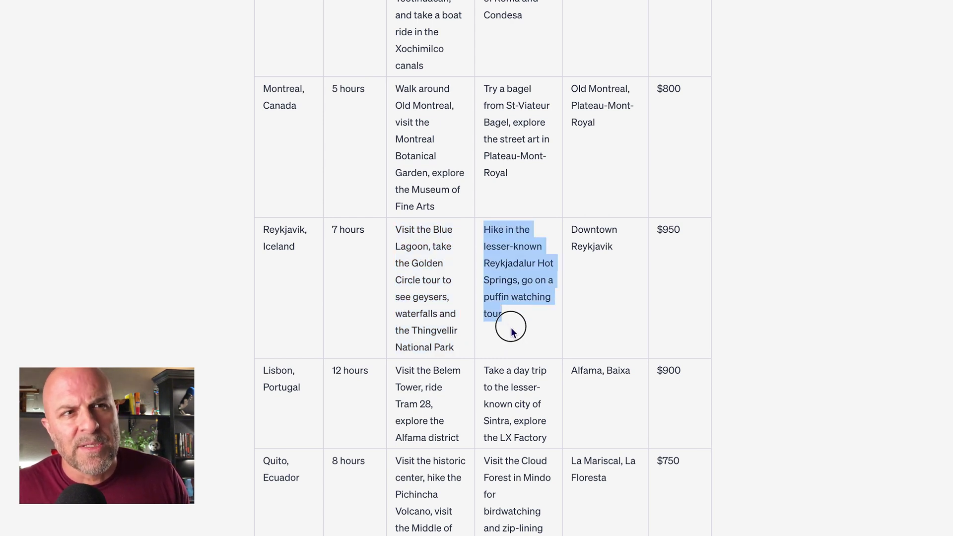
pyautogui.doubleClick(581, 226)
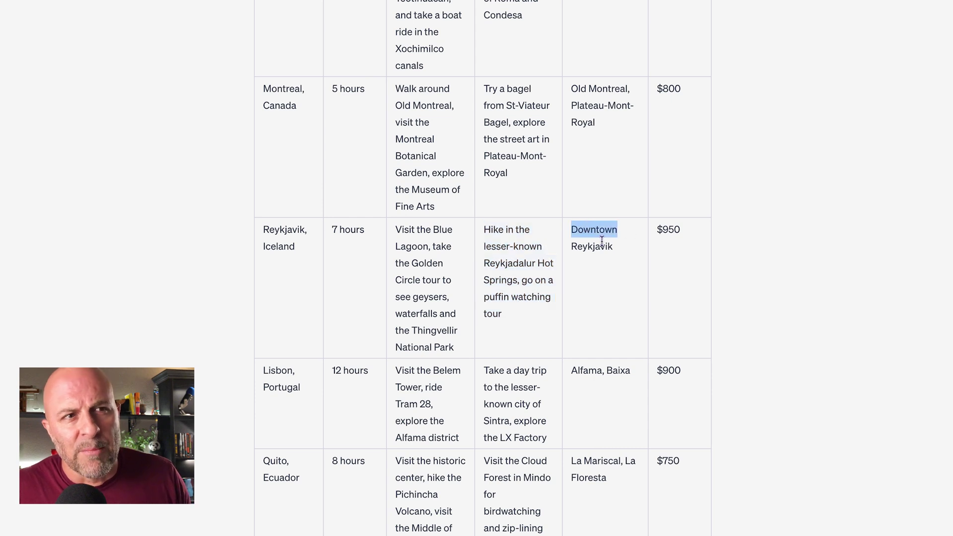
pyautogui.doubleClick(602, 244)
pyautogui.doubleClick(675, 229)
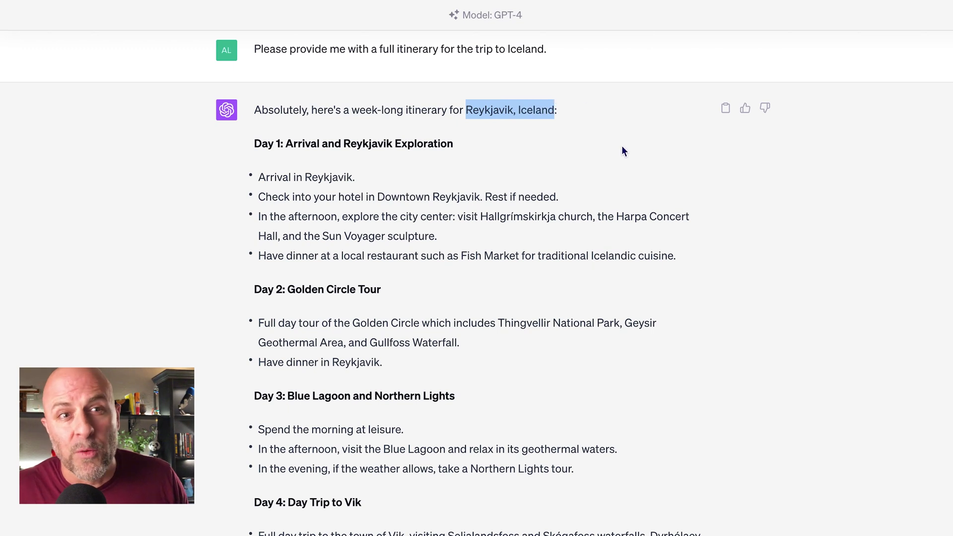
pyautogui.click(557, 182)
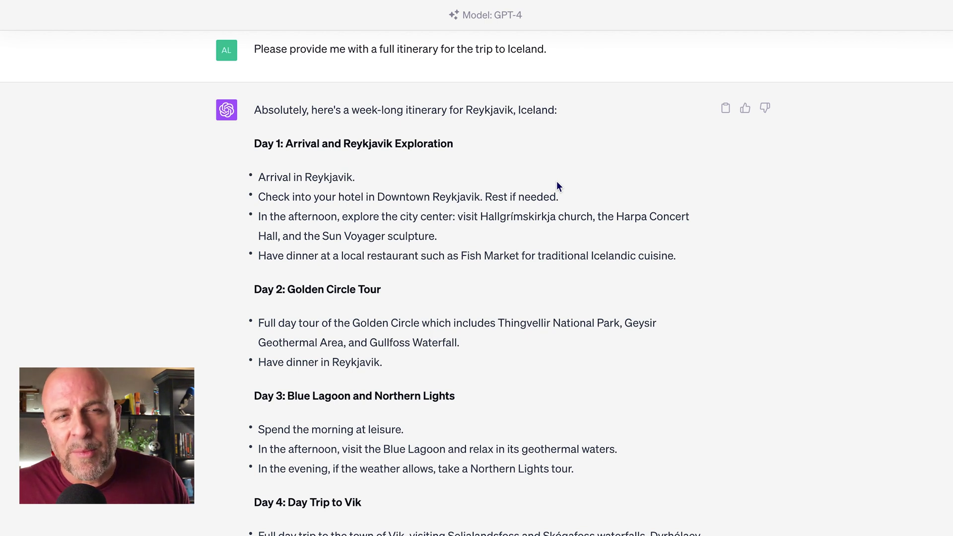
pyautogui.moveTo(303, 143); pyautogui.dragTo(309, 143)
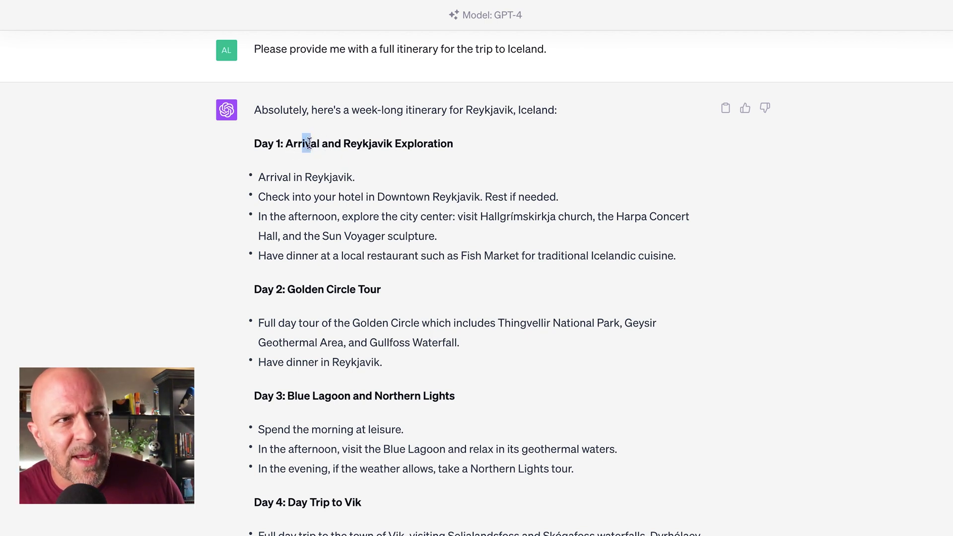
pyautogui.scroll(-2, 463, 204)
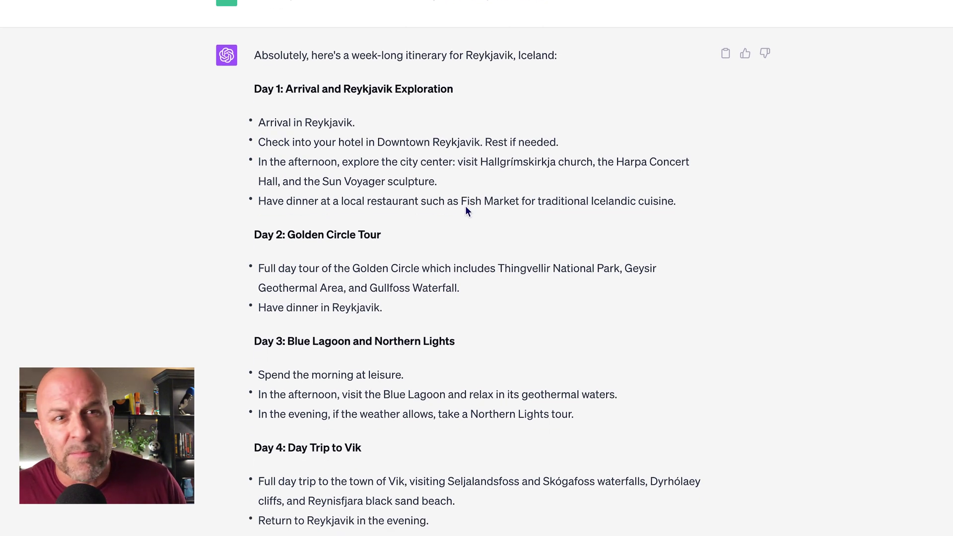
pyautogui.scroll(-3, 466, 206)
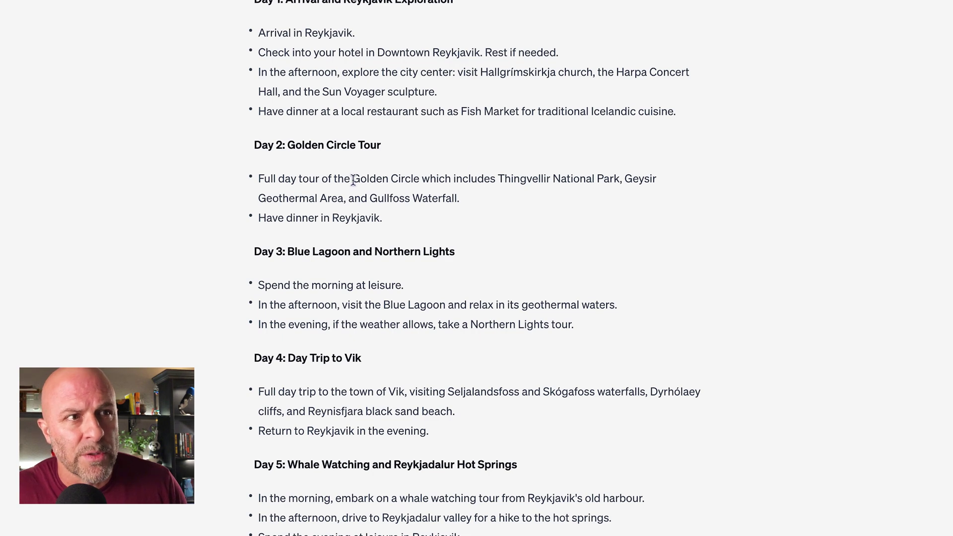
pyautogui.moveTo(352, 179); pyautogui.dragTo(621, 170)
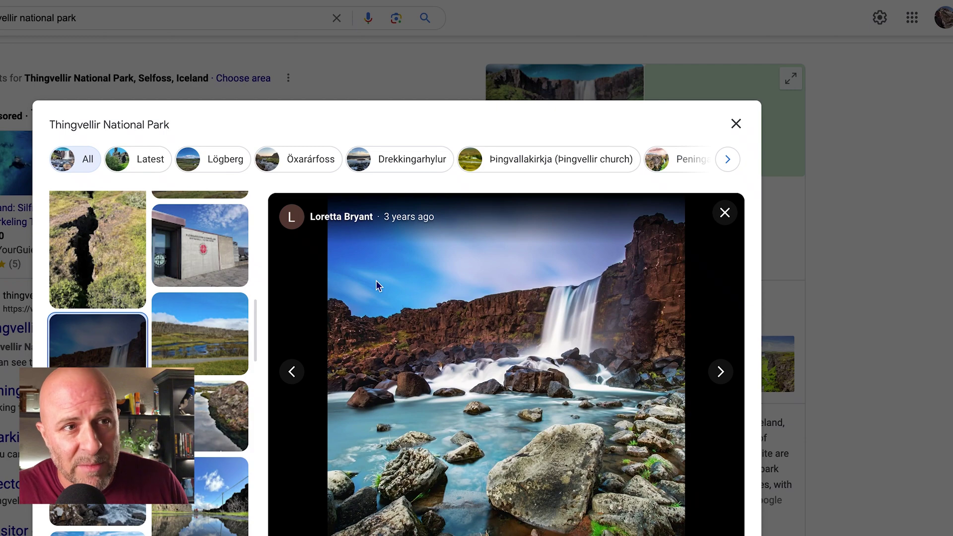
# Advance two photos through the Thingvellir National Park gallery.
pyautogui.click(721, 371)
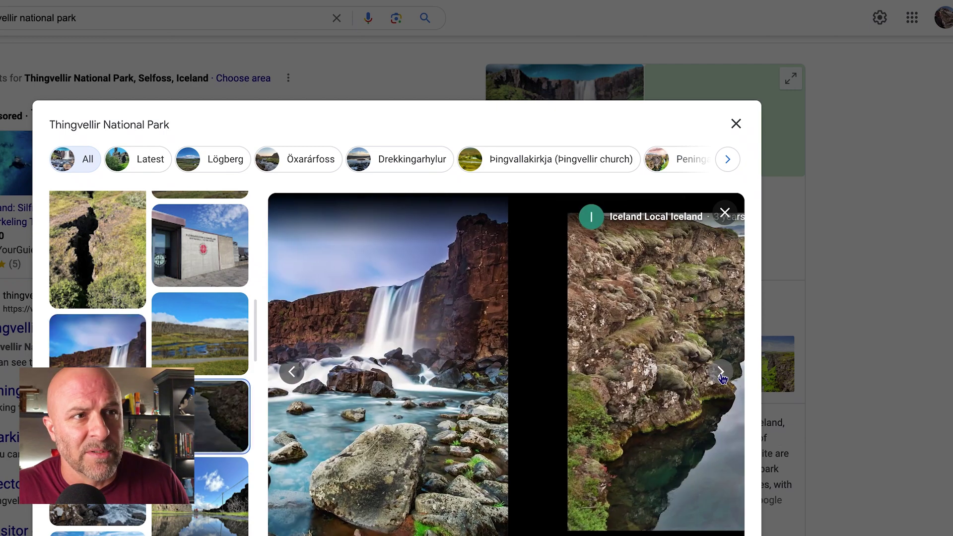
pyautogui.click(720, 371)
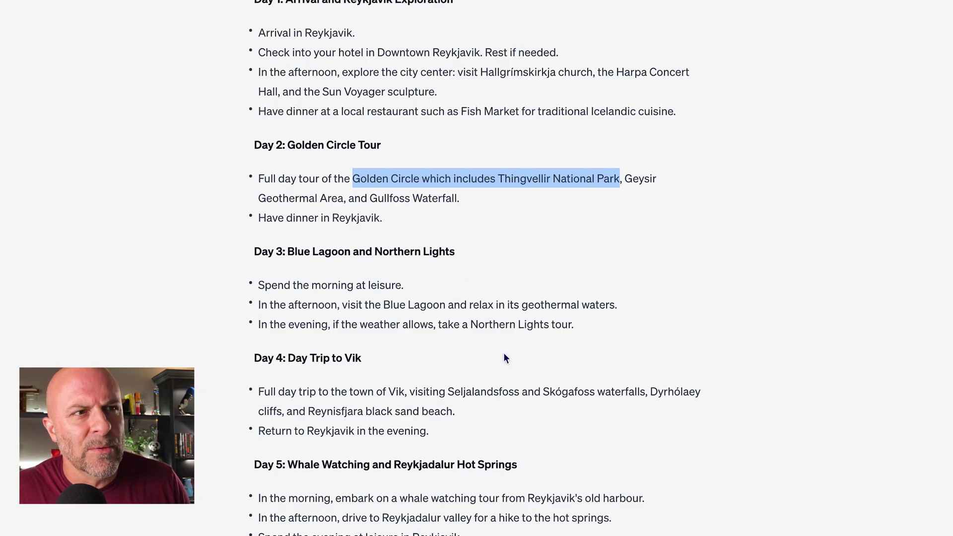
# Highlight Blue Lagoon and Day 4's Seljalandsfoss and Skógafoss waterfalls in the itinerary.
pyautogui.scroll(-1, 504, 355)
pyautogui.moveTo(382, 268); pyautogui.dragTo(452, 269)
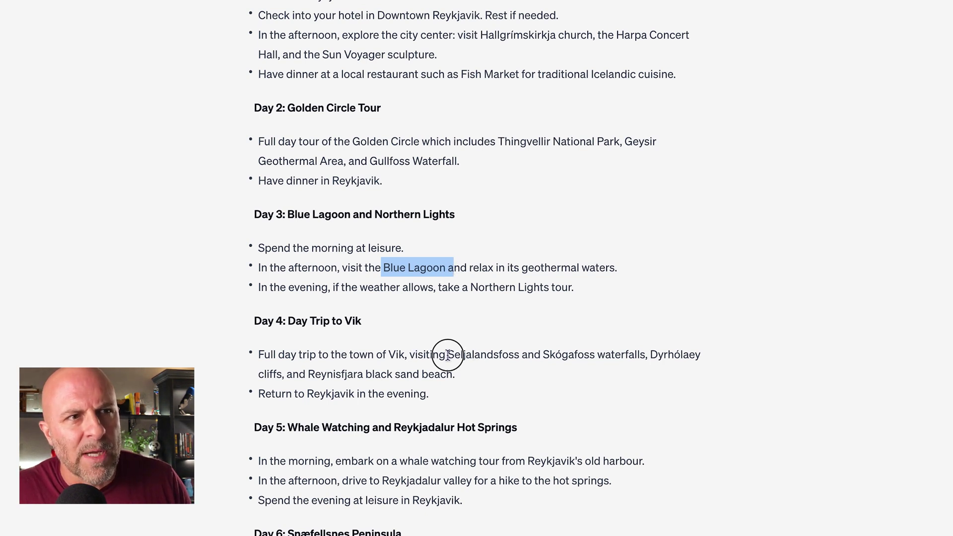
pyautogui.moveTo(448, 353); pyautogui.dragTo(646, 355)
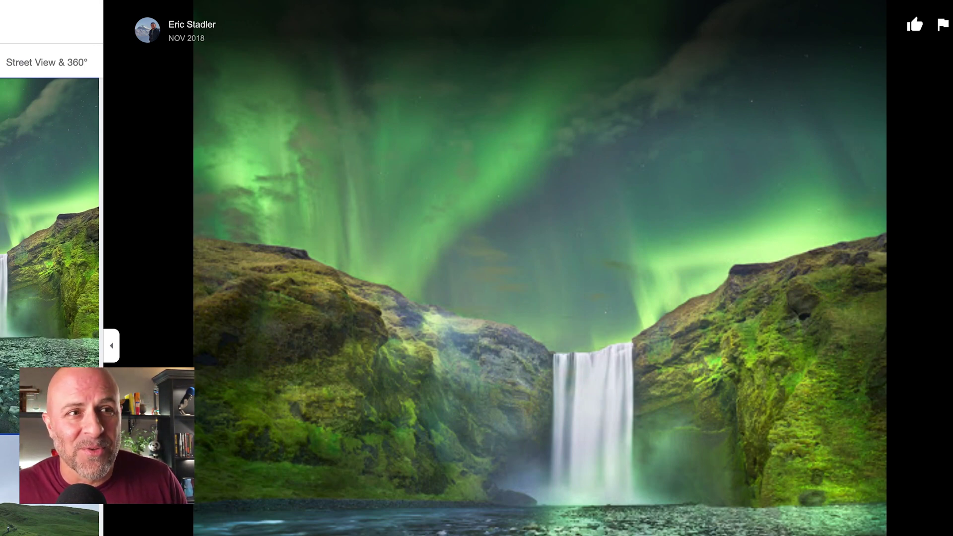
# Step forward two photos in the Skógafoss waterfall photo viewer.
pyautogui.press('Right')
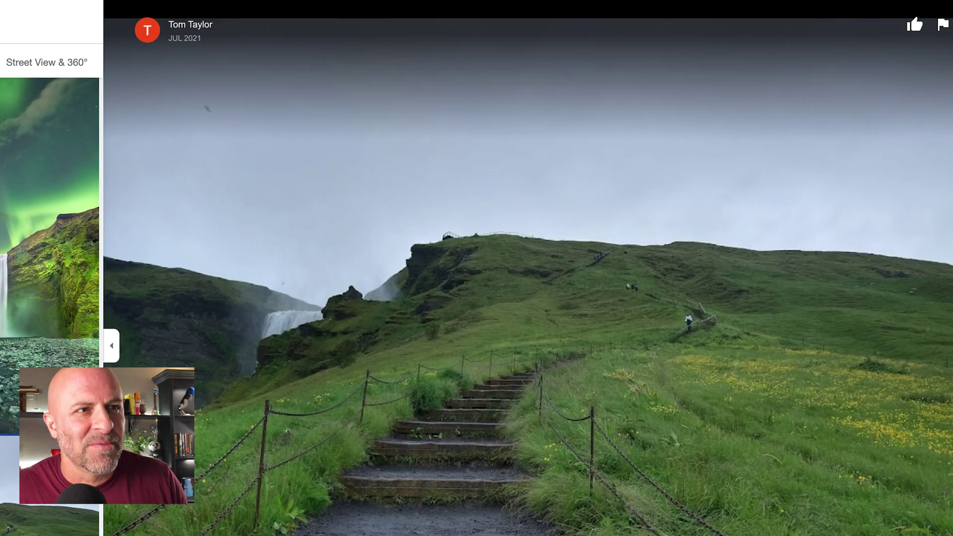
pyautogui.press('Right')
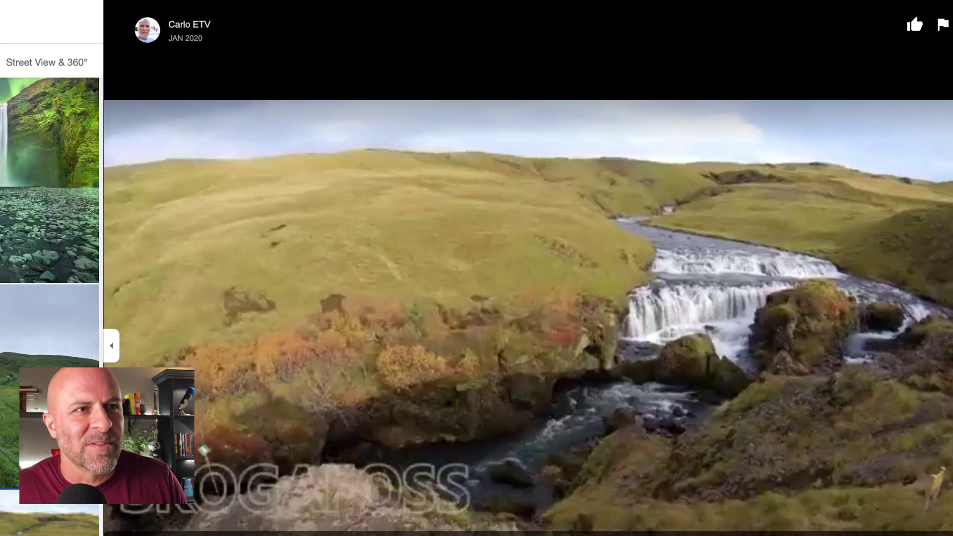